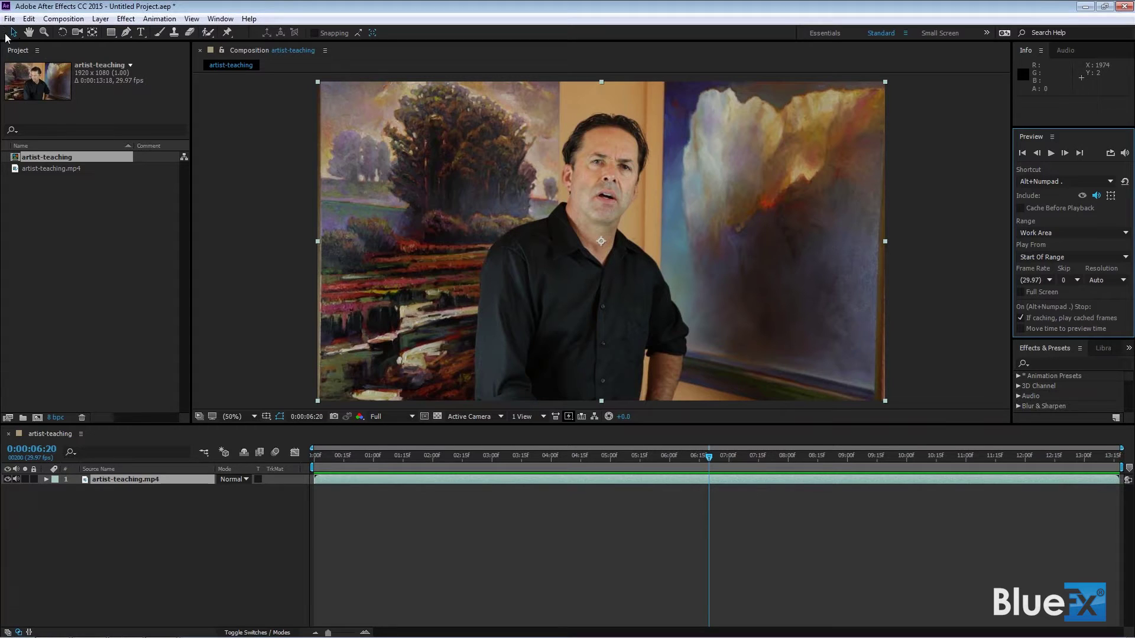
Float the Tools panel out, then widen and narrow the workspace bar.
{"action": "left_click_drag", "start_coordinate": [4, 33], "coordinate": [112, 26]}
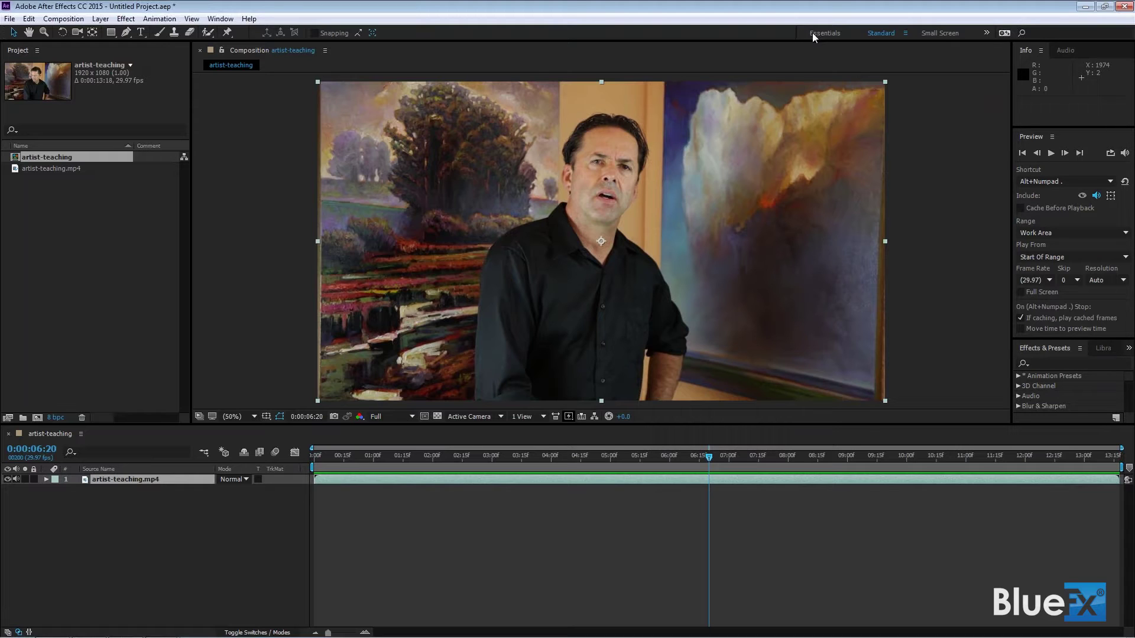
{"action": "left_click_drag", "start_coordinate": [797, 32], "coordinate": [411, 14]}
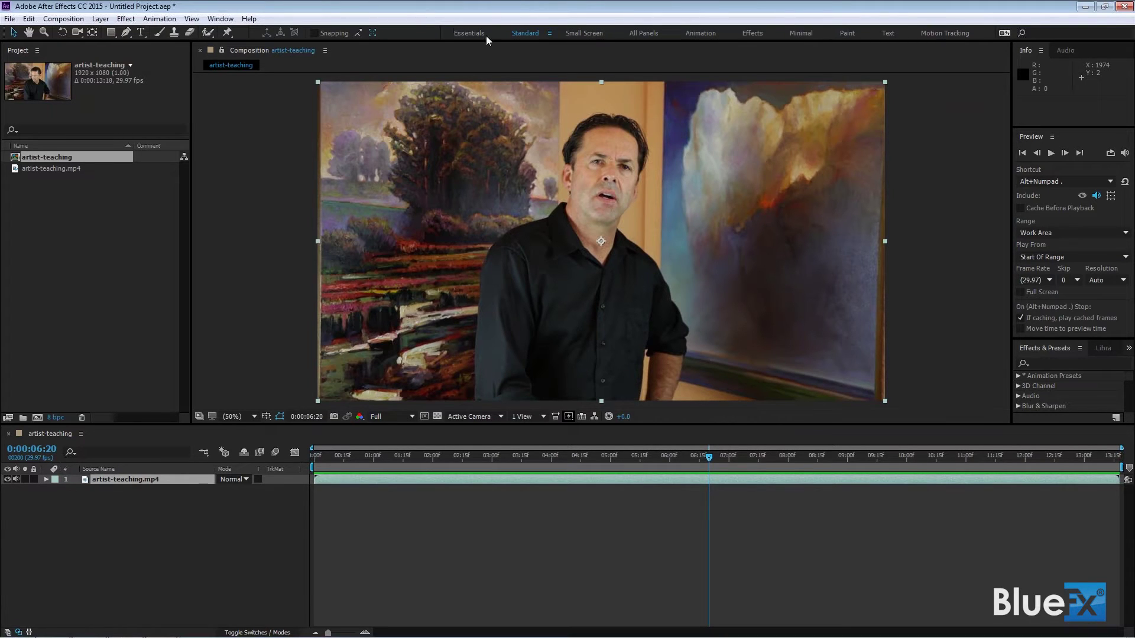
{"action": "left_click_drag", "start_coordinate": [440, 34], "coordinate": [788, 49]}
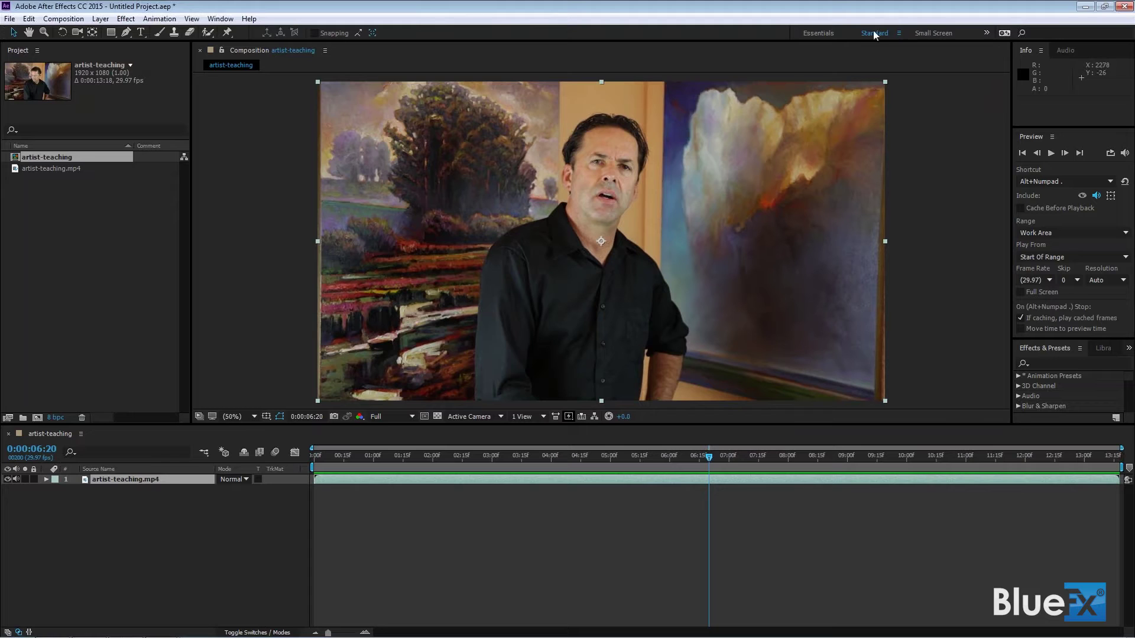
Enlarge the timeline, then reset the Standard workspace to its saved layout.
{"action": "left_click", "coordinate": [899, 34]}
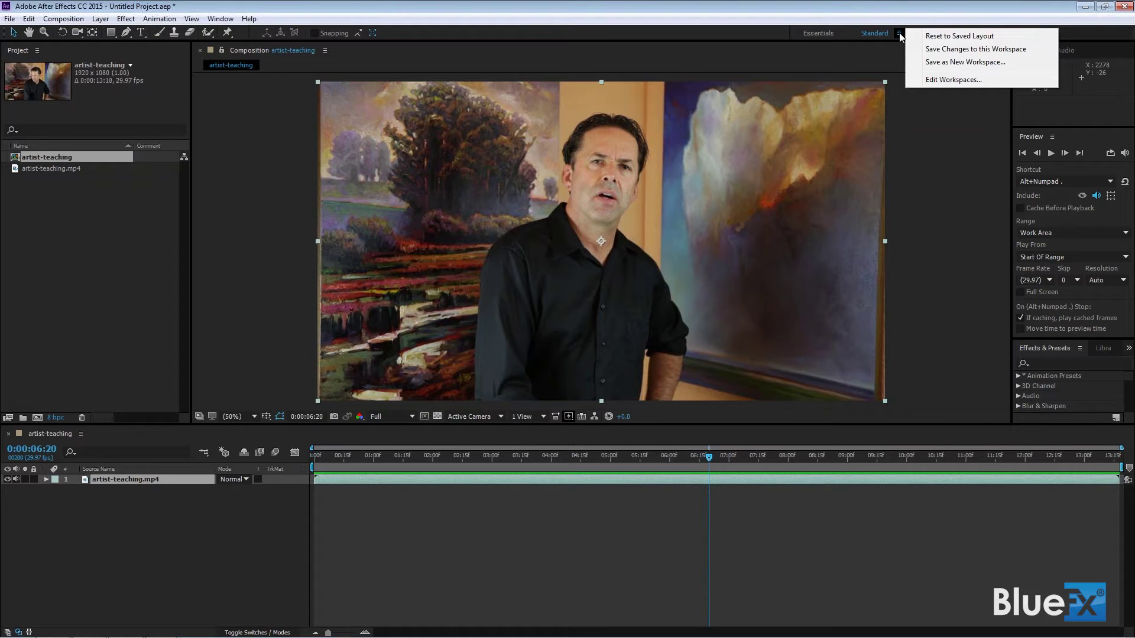
{"action": "left_click", "coordinate": [823, 10]}
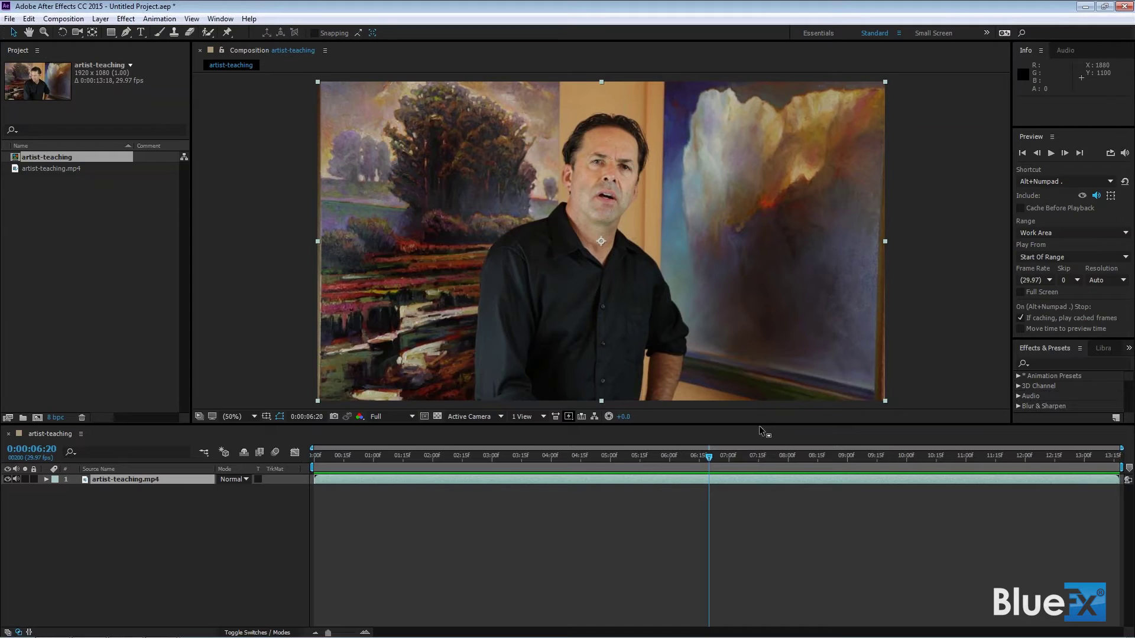
{"action": "left_click_drag", "start_coordinate": [759, 426], "coordinate": [751, 282]}
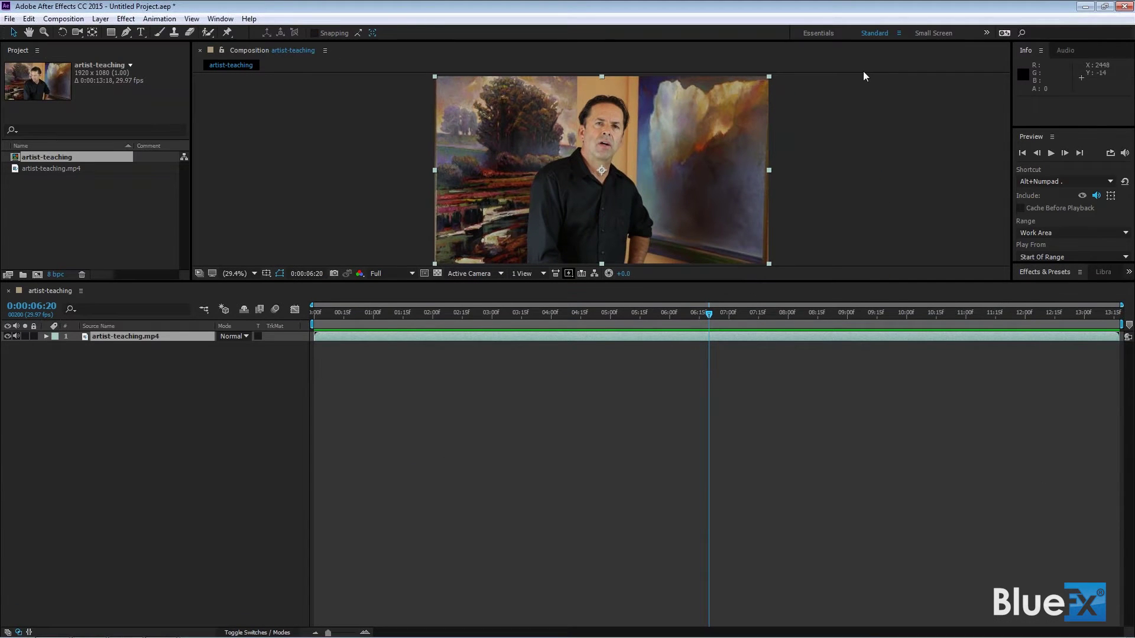
{"action": "left_click", "coordinate": [900, 33]}
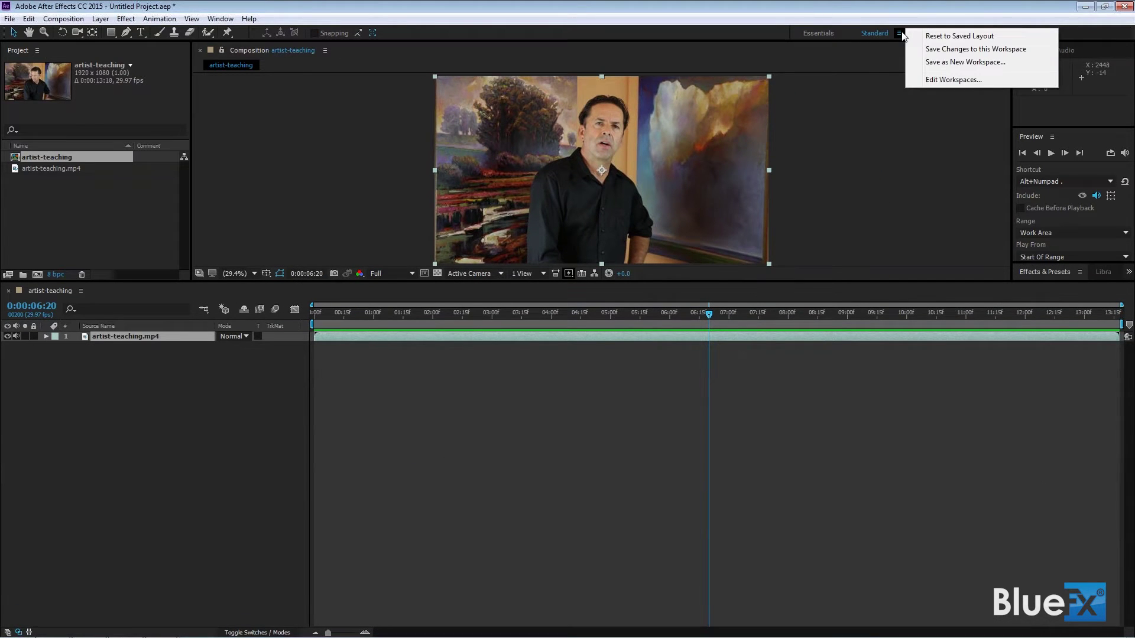
{"action": "left_click", "coordinate": [957, 38]}
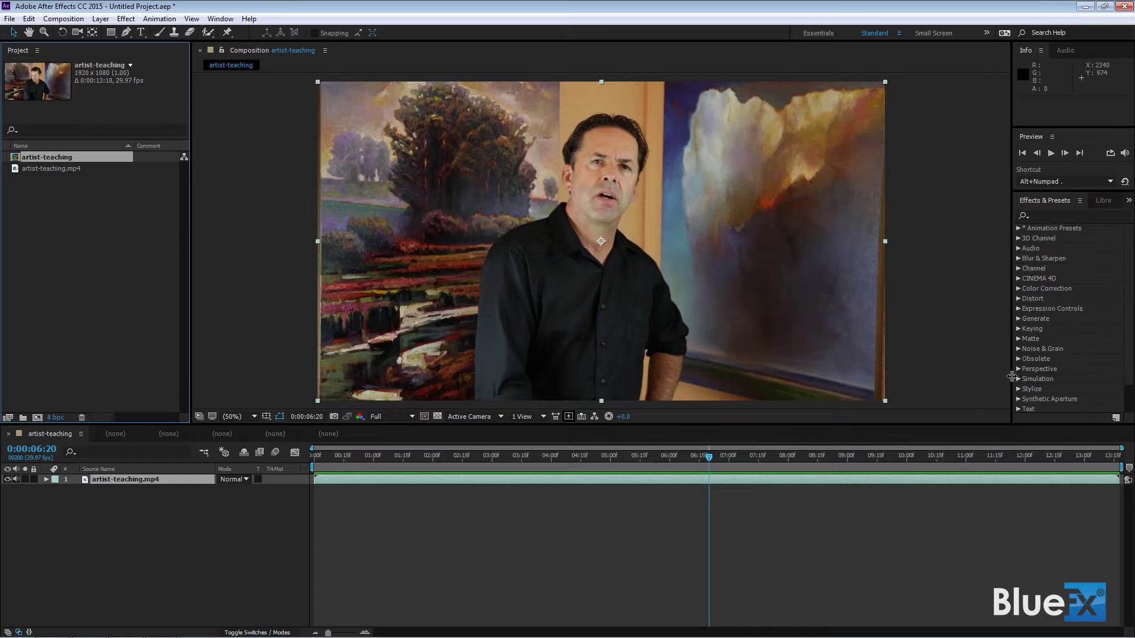
Widen the right-hand panels and browse the Window > Workspace list without choosing.
{"action": "left_click_drag", "start_coordinate": [1009, 371], "coordinate": [829, 401]}
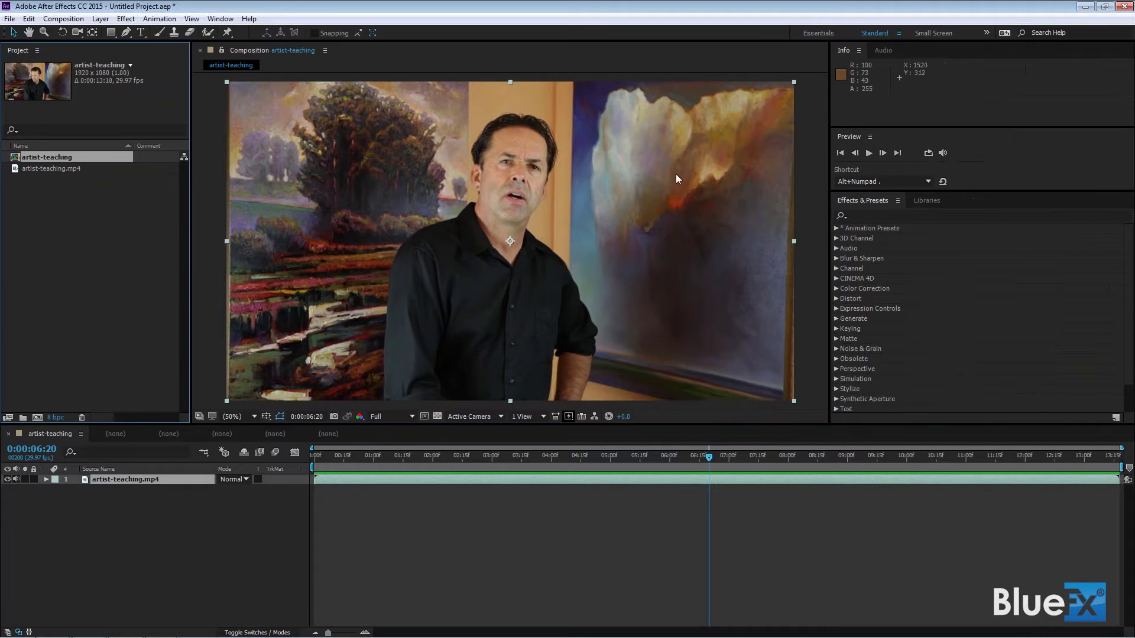
{"action": "left_click", "coordinate": [212, 22]}
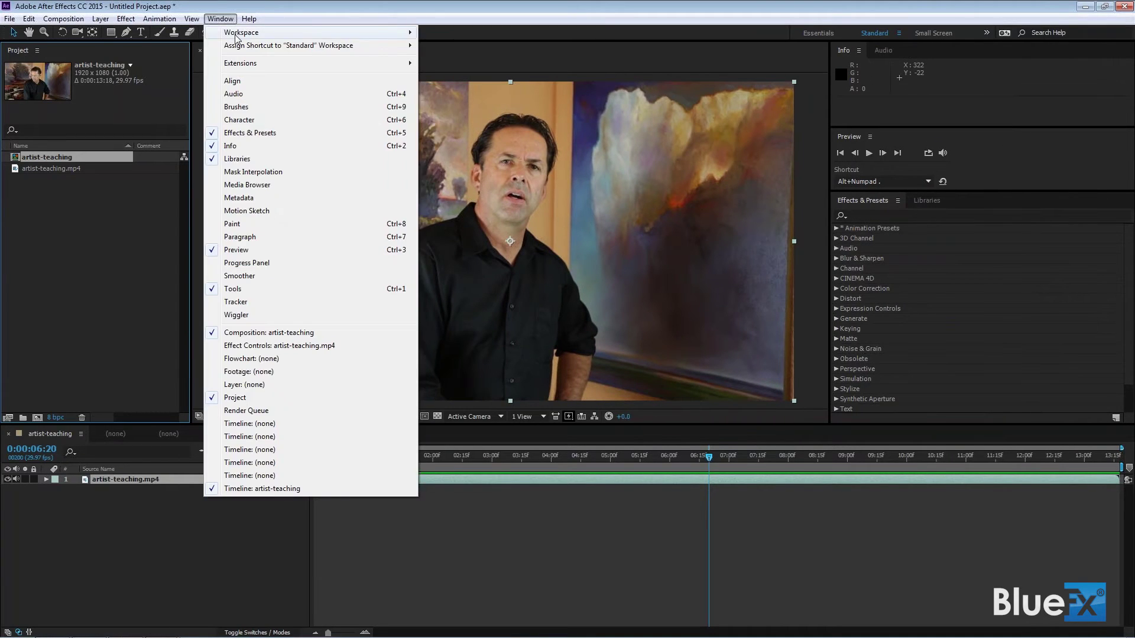
{"action": "mouse_move", "coordinate": [236, 37]}
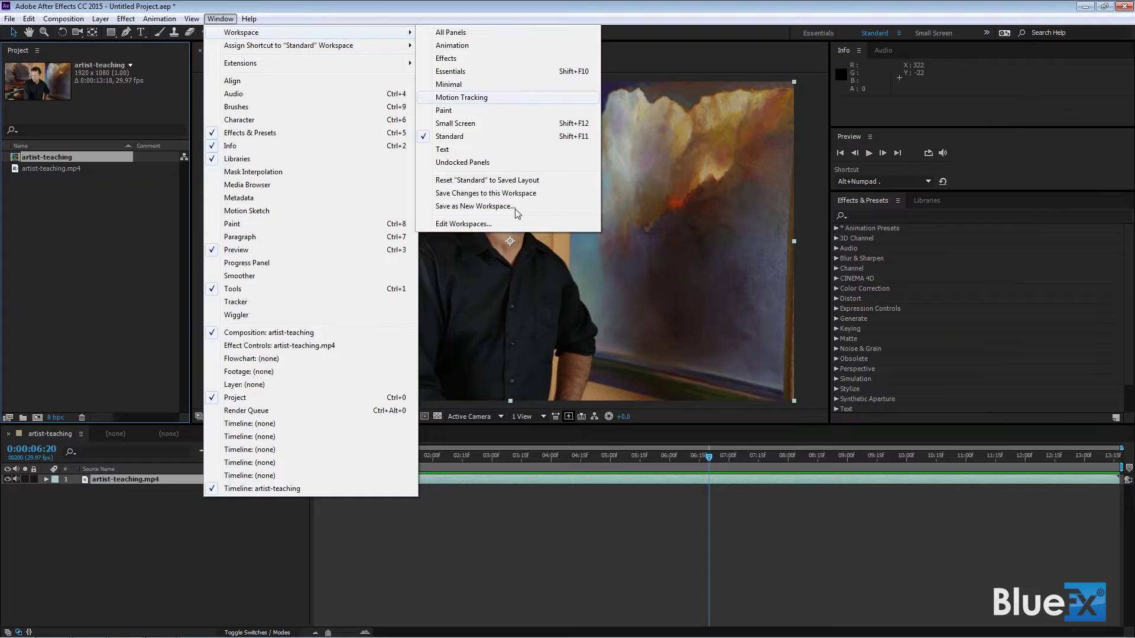
{"action": "left_click", "coordinate": [659, 10]}
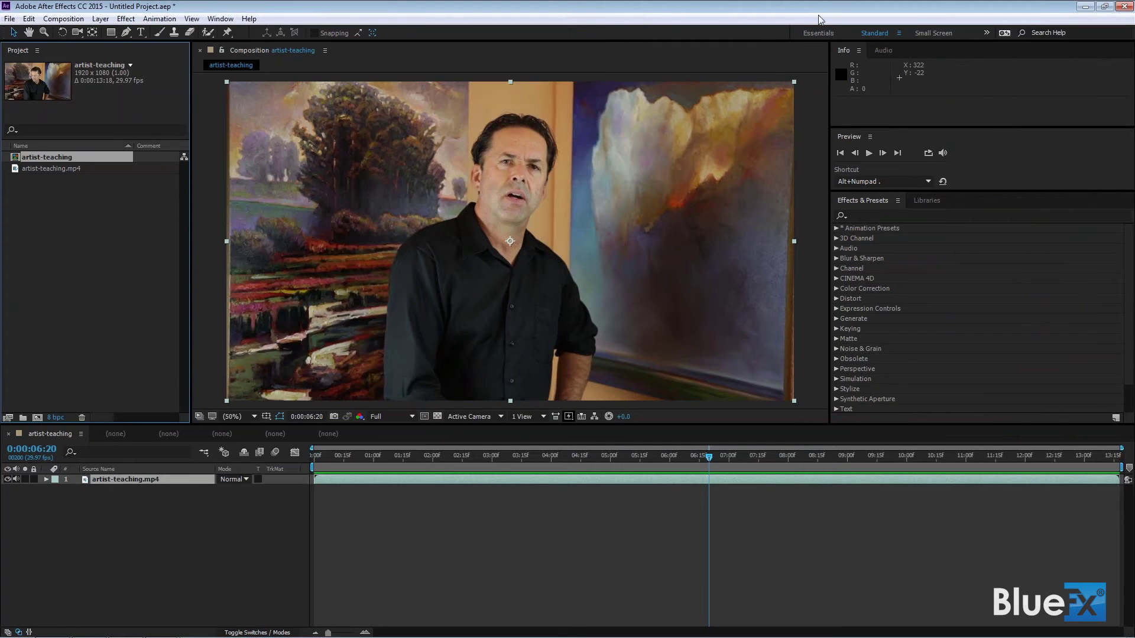
Start saving the Standard layout as a new workspace, then cancel.
{"action": "left_click", "coordinate": [899, 33]}
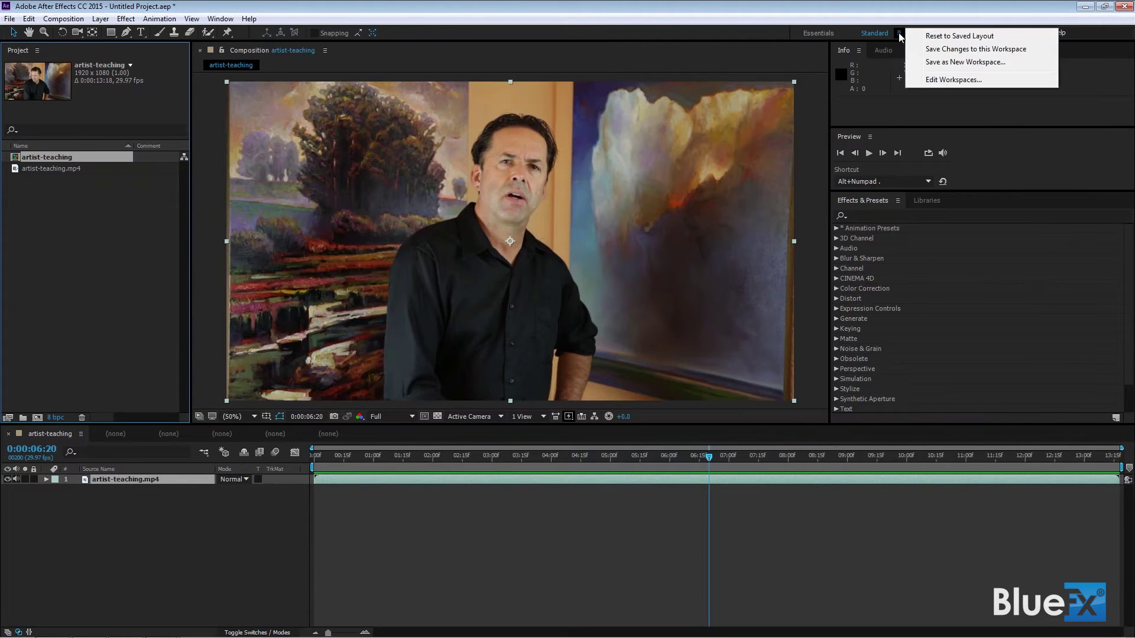
{"action": "left_click", "coordinate": [935, 63]}
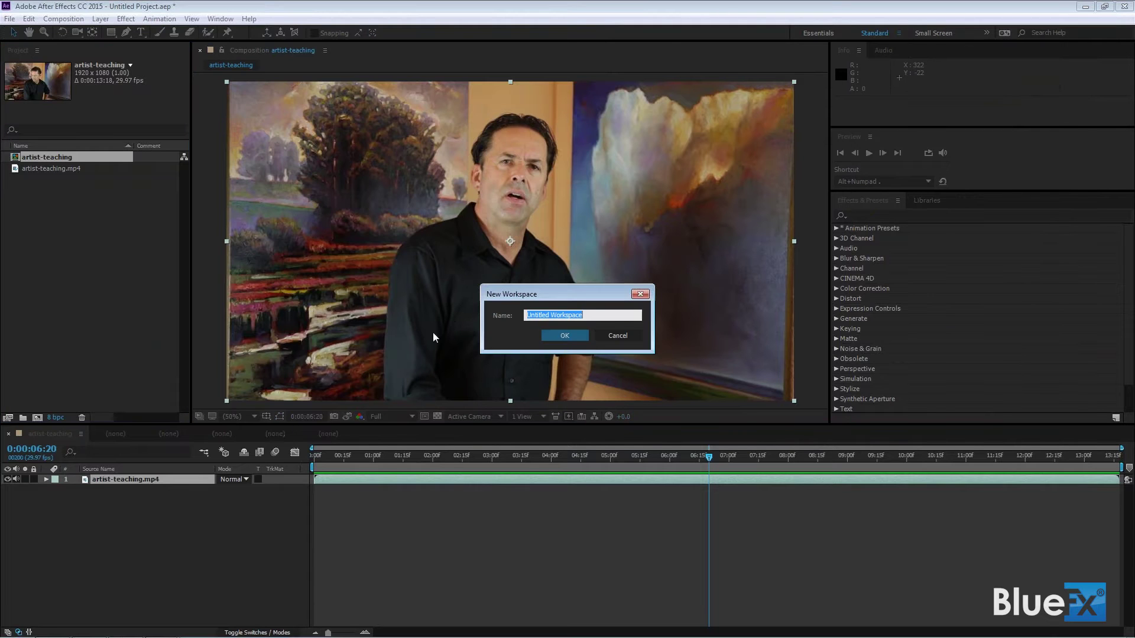
{"action": "left_click", "coordinate": [618, 335]}
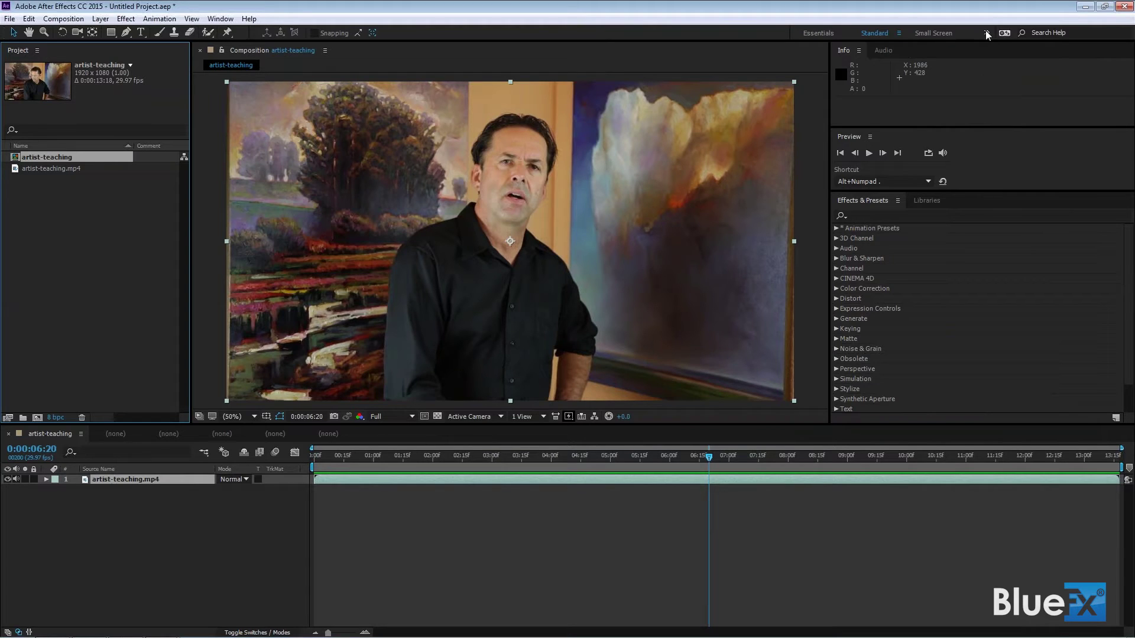
{"action": "left_click", "coordinate": [899, 33]}
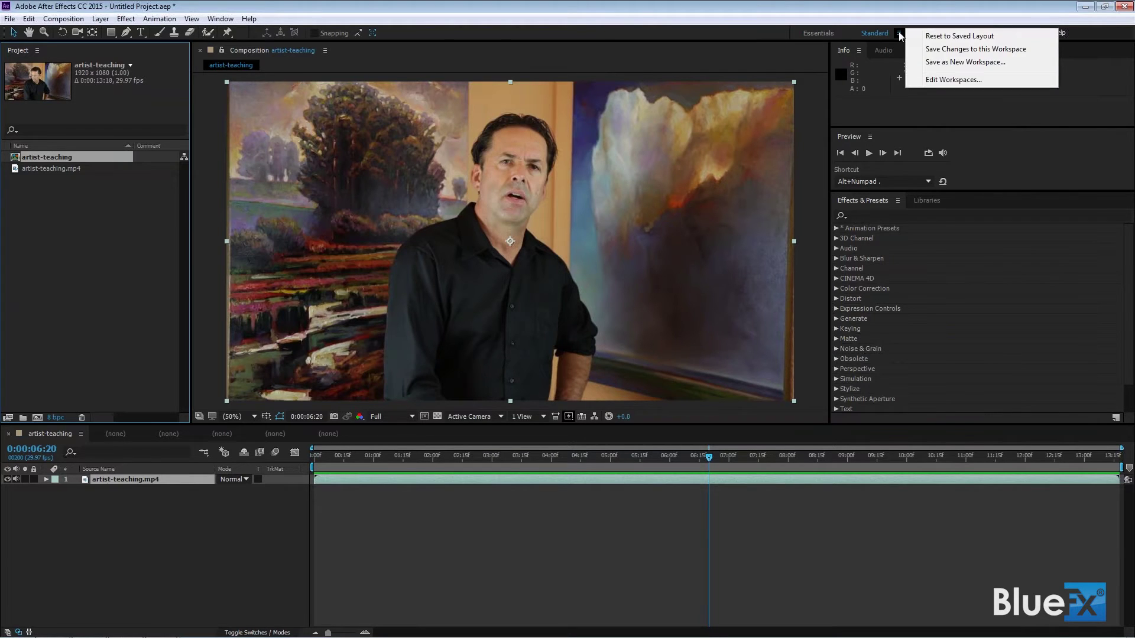
{"action": "left_click", "coordinate": [952, 80]}
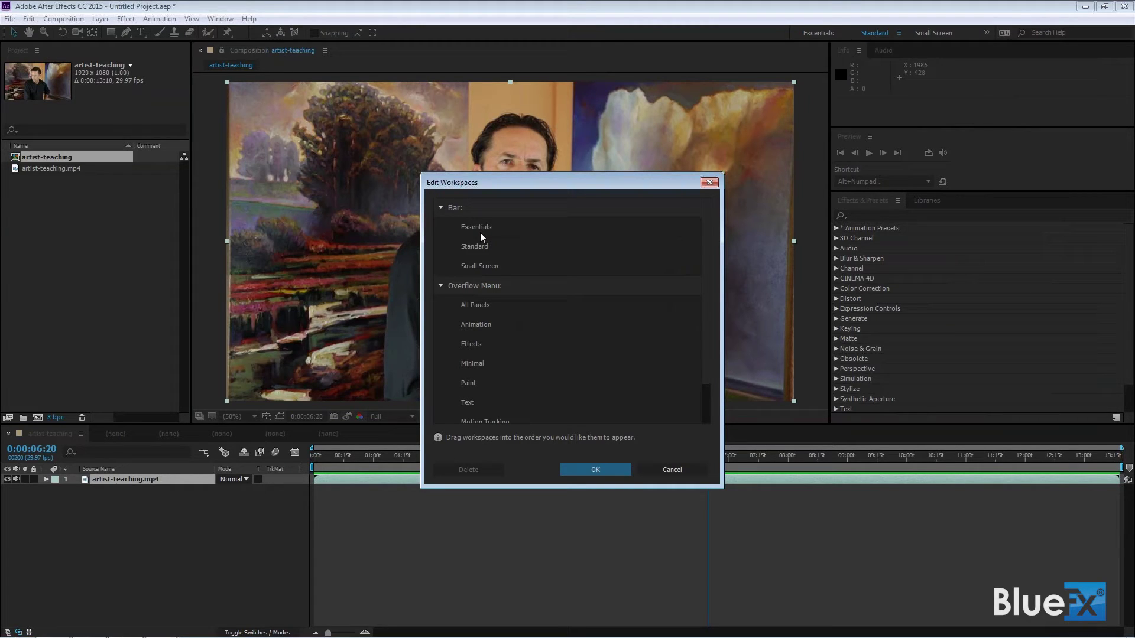
{"action": "left_click_drag", "start_coordinate": [479, 304], "coordinate": [713, 328]}
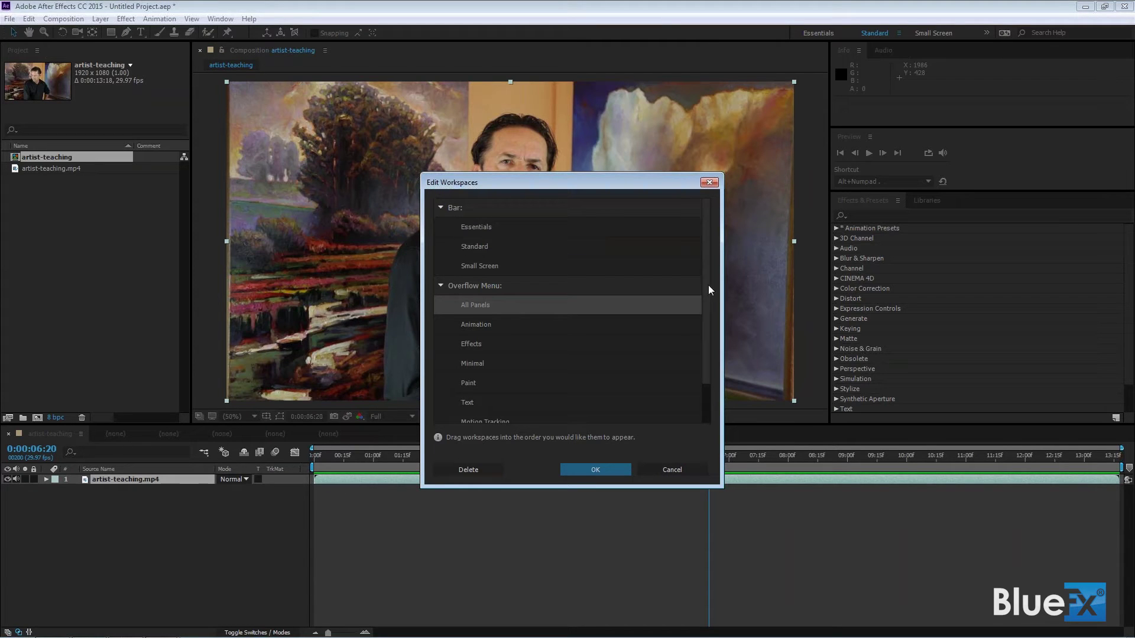
{"action": "scroll", "coordinate": [710, 290], "scroll_direction": "down", "scroll_amount": 2}
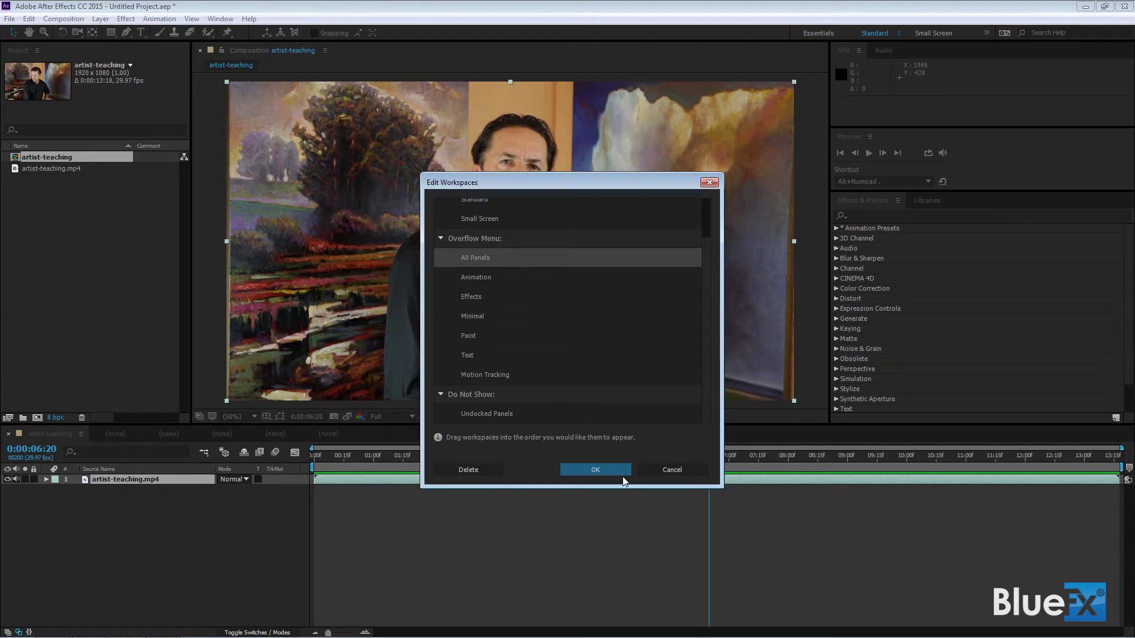
{"action": "left_click", "coordinate": [684, 474]}
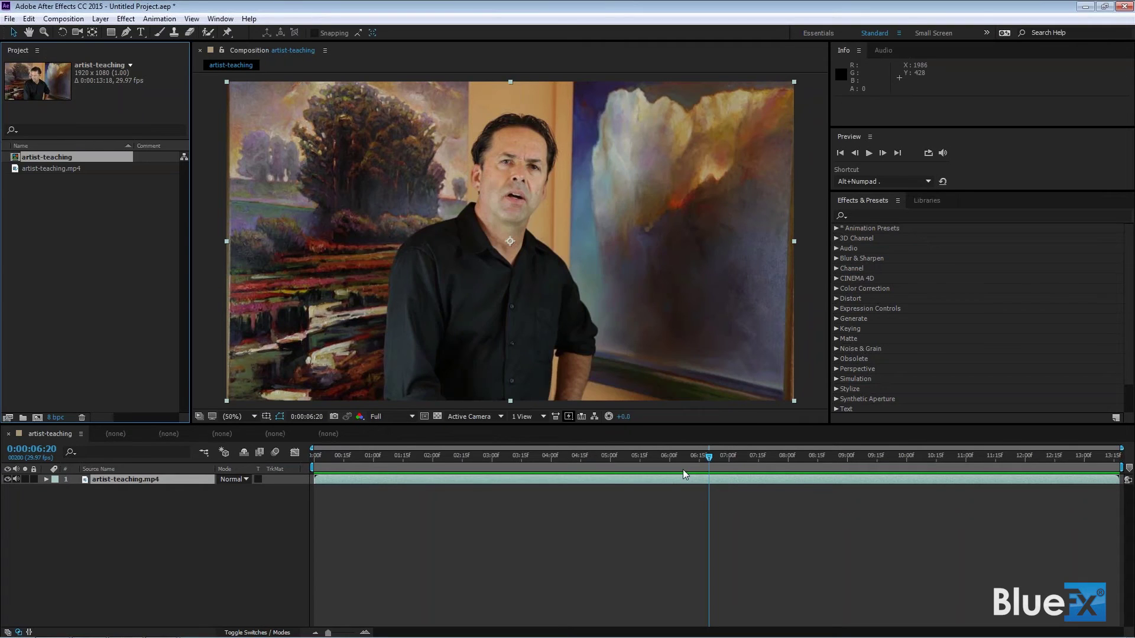
Switch to the All Panels workspace and collapse the Audio panel.
{"action": "left_click", "coordinate": [986, 33]}
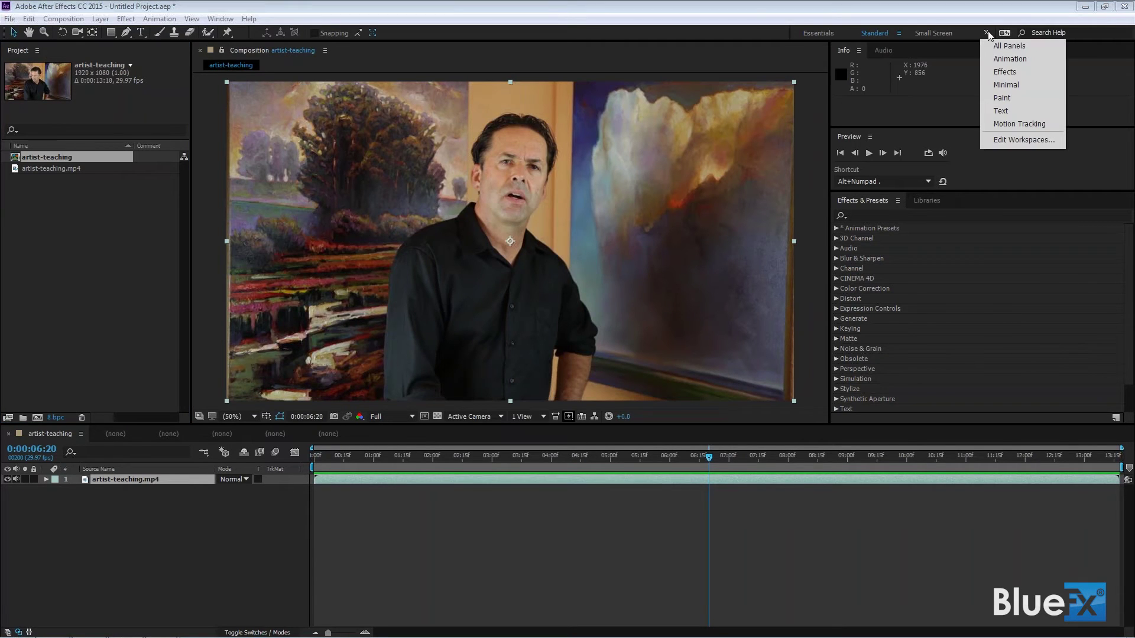
{"action": "left_click", "coordinate": [996, 45]}
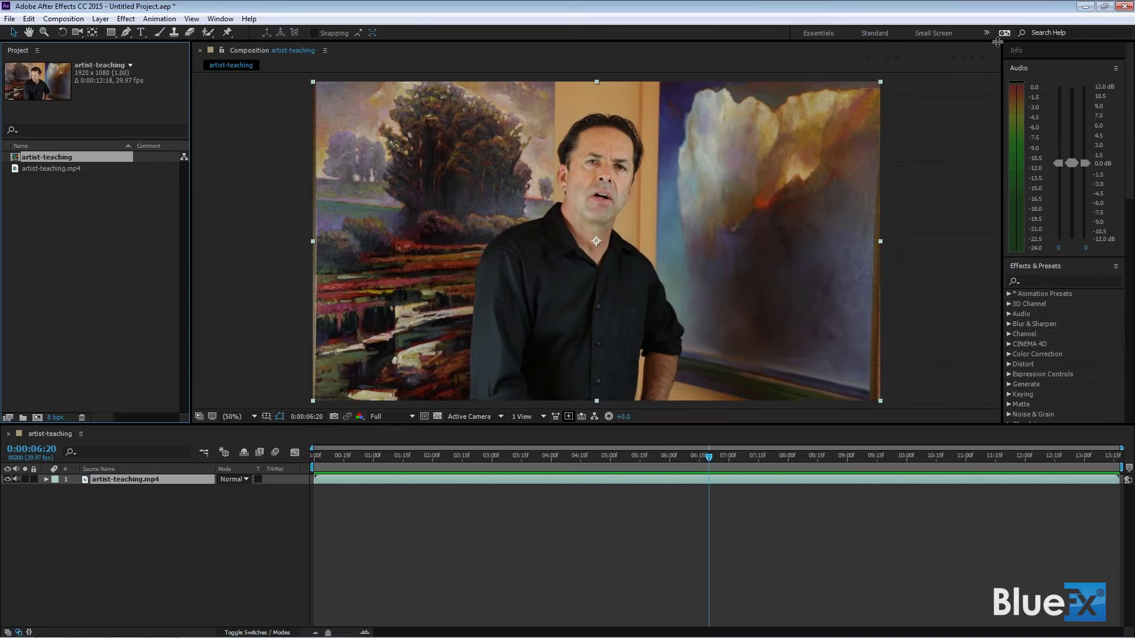
{"action": "left_click", "coordinate": [1042, 68]}
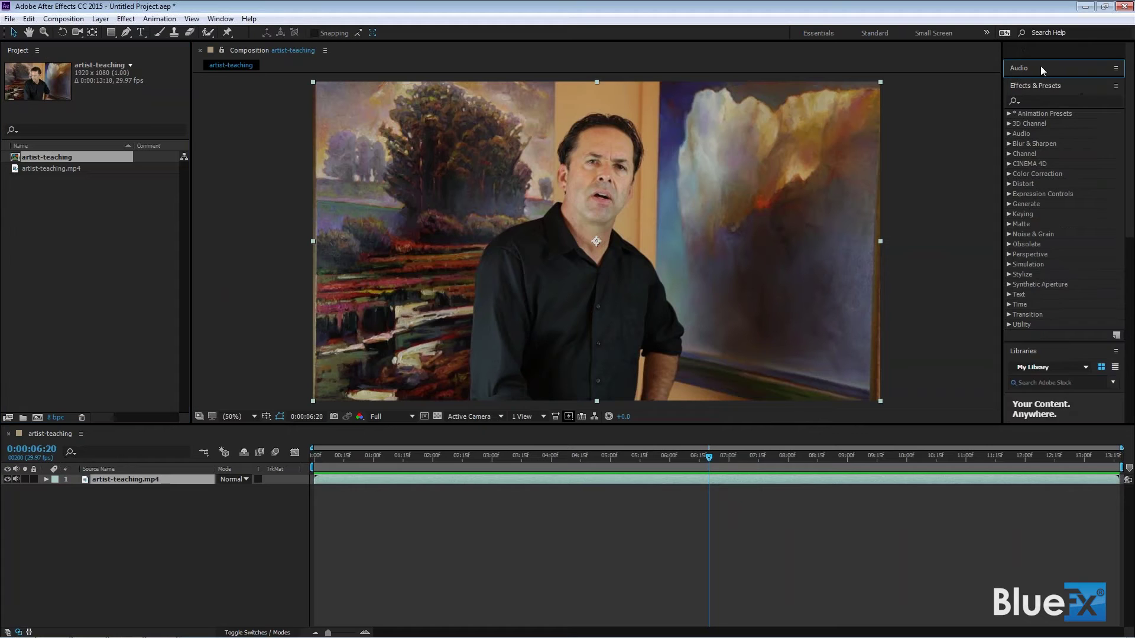
Collapse Effects & Presets, then expand both the Character and Libraries panels.
{"action": "left_click", "coordinate": [1037, 90]}
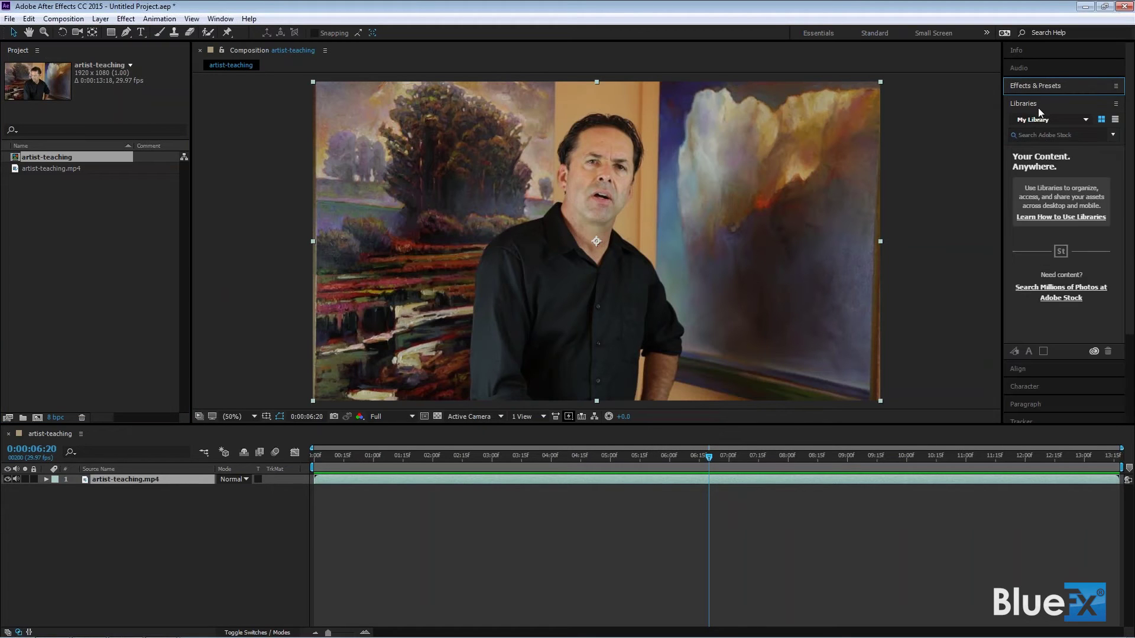
{"action": "left_click", "coordinate": [1041, 105]}
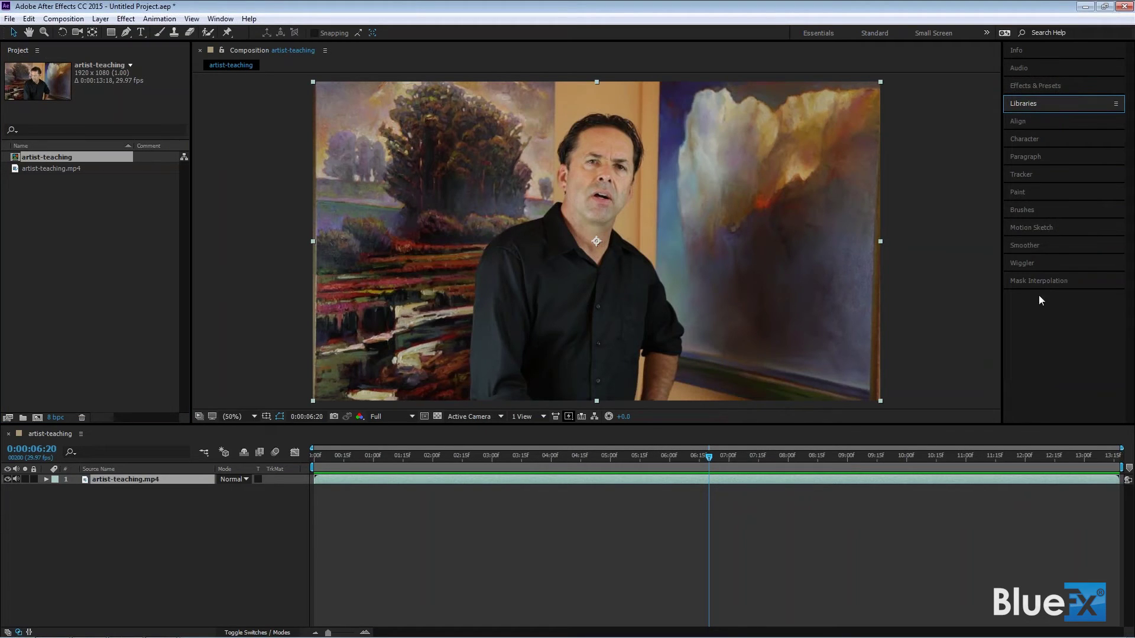
{"action": "left_click", "coordinate": [1024, 139]}
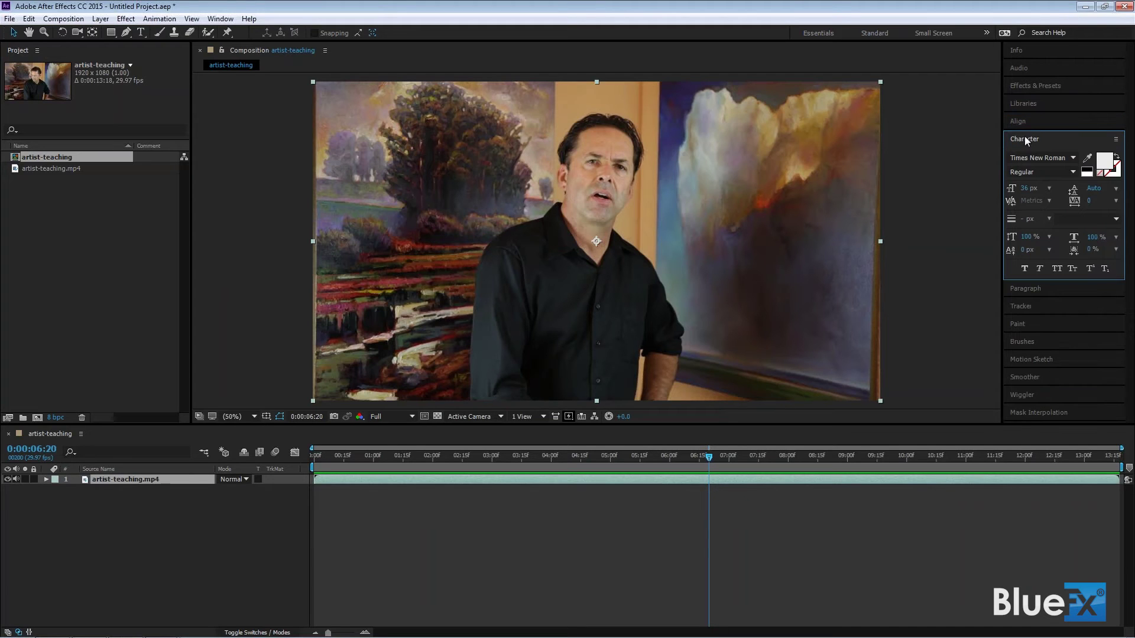
{"action": "left_click", "coordinate": [1027, 105]}
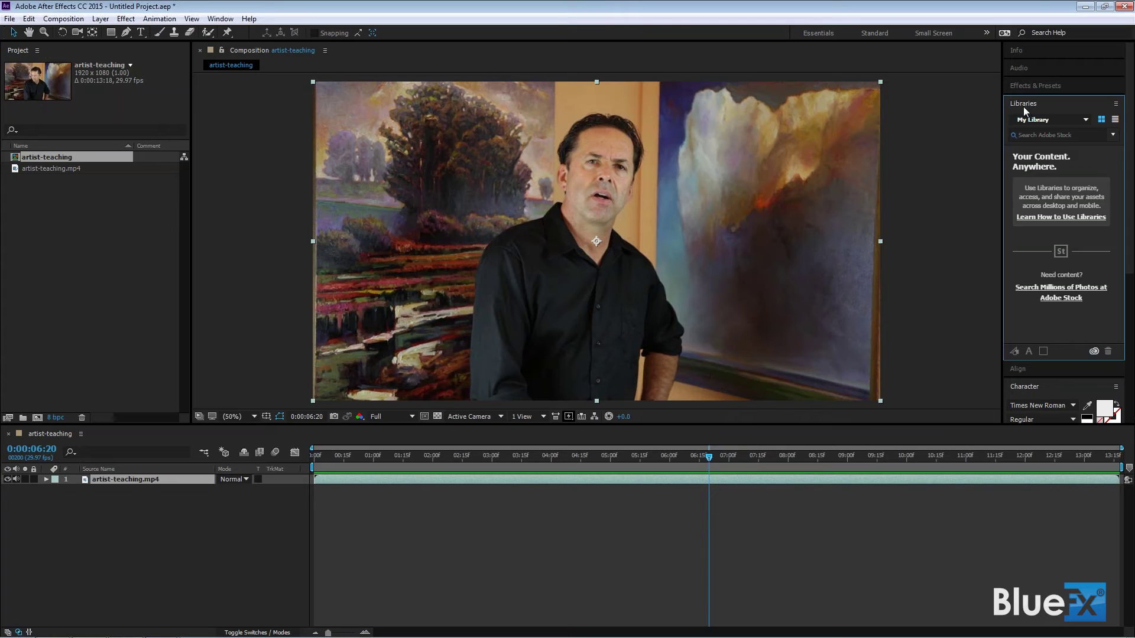
Turn on Solo Panels in Stack for the Libraries panel group.
{"action": "left_click", "coordinate": [1116, 104]}
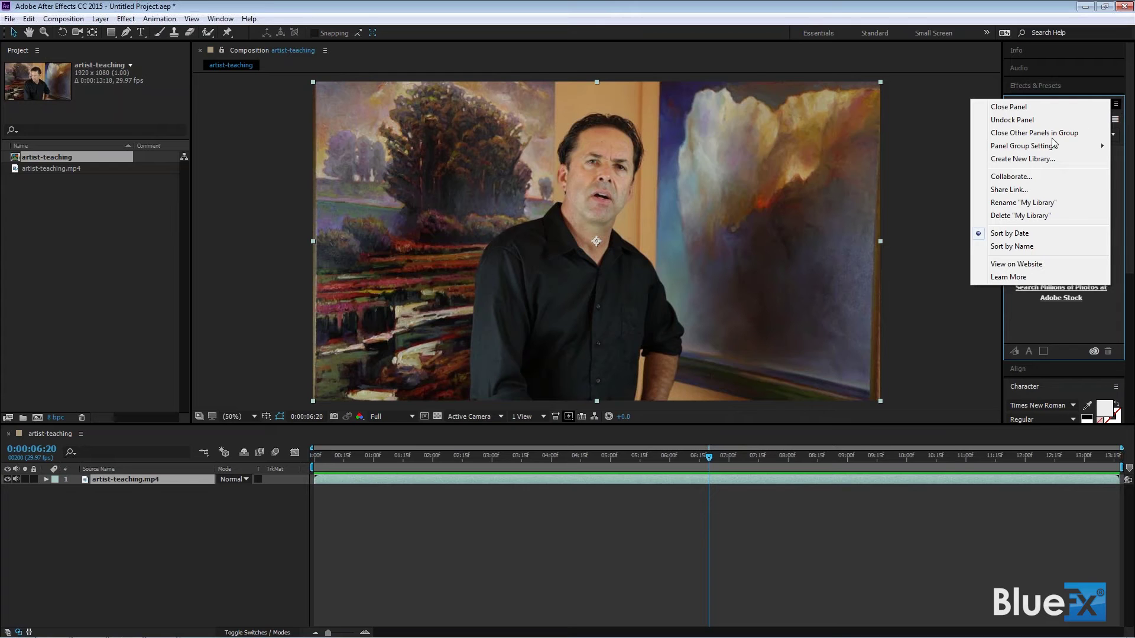
{"action": "mouse_move", "coordinate": [1055, 147]}
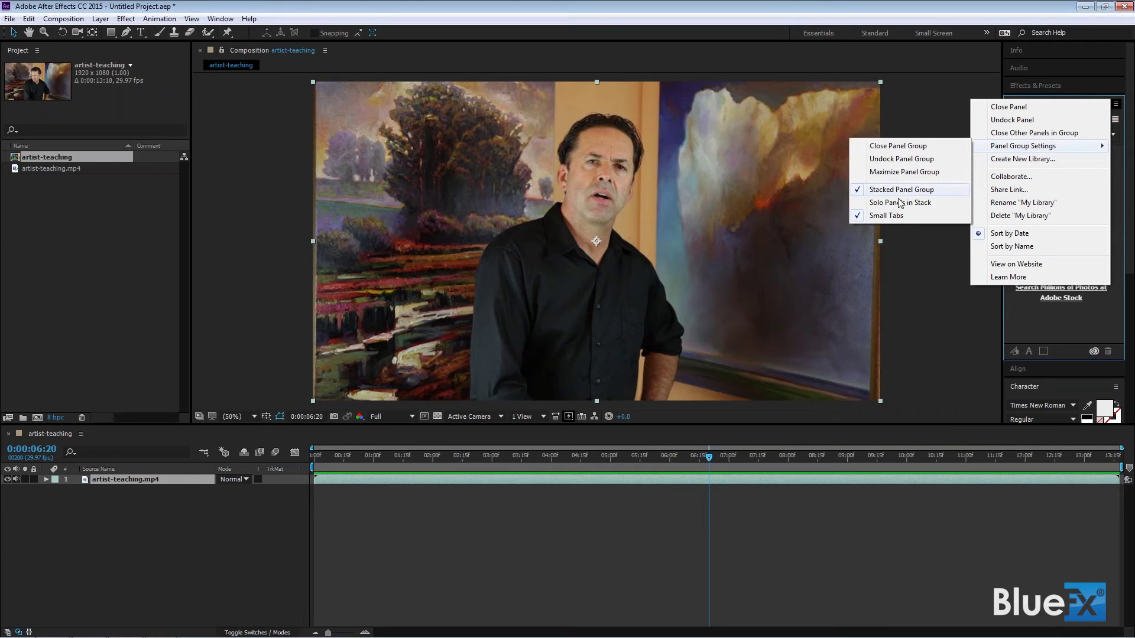
{"action": "left_click", "coordinate": [871, 203]}
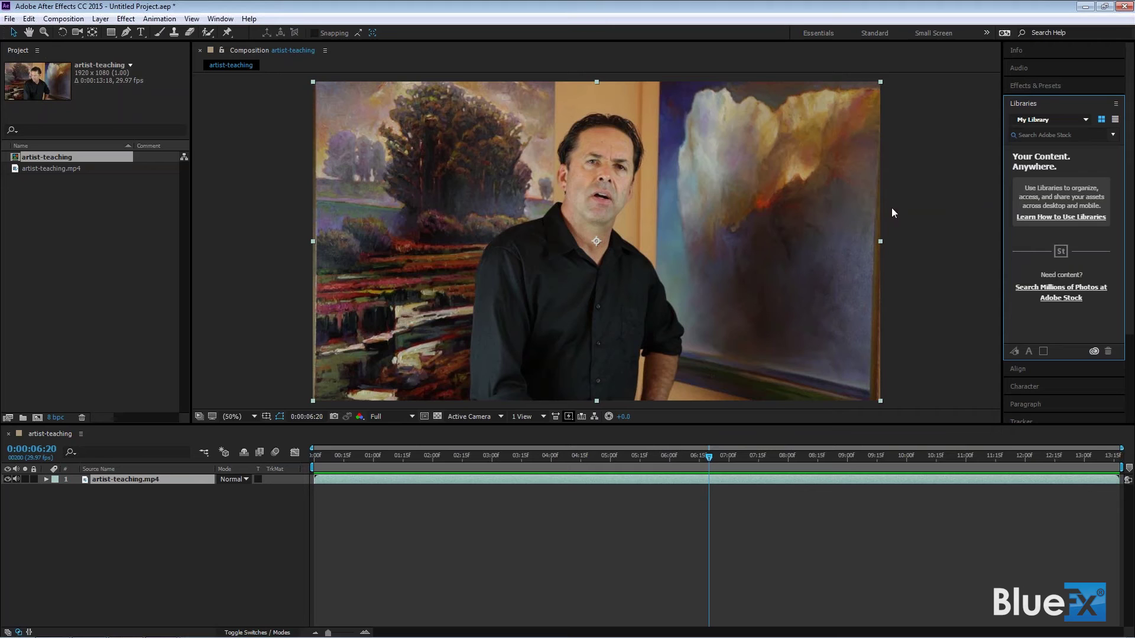
Test solo mode by expanding Effects & Presets, Audio, Align and Paragraph in turn.
{"action": "left_click", "coordinate": [1035, 100]}
{"action": "left_click", "coordinate": [1031, 85]}
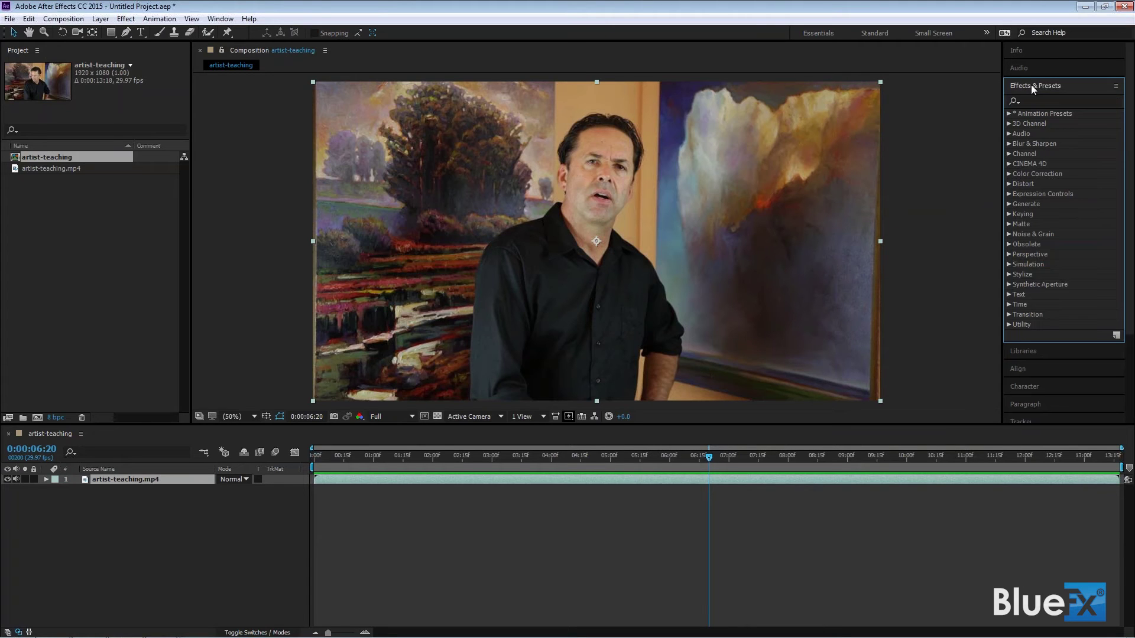
{"action": "left_click", "coordinate": [1031, 70]}
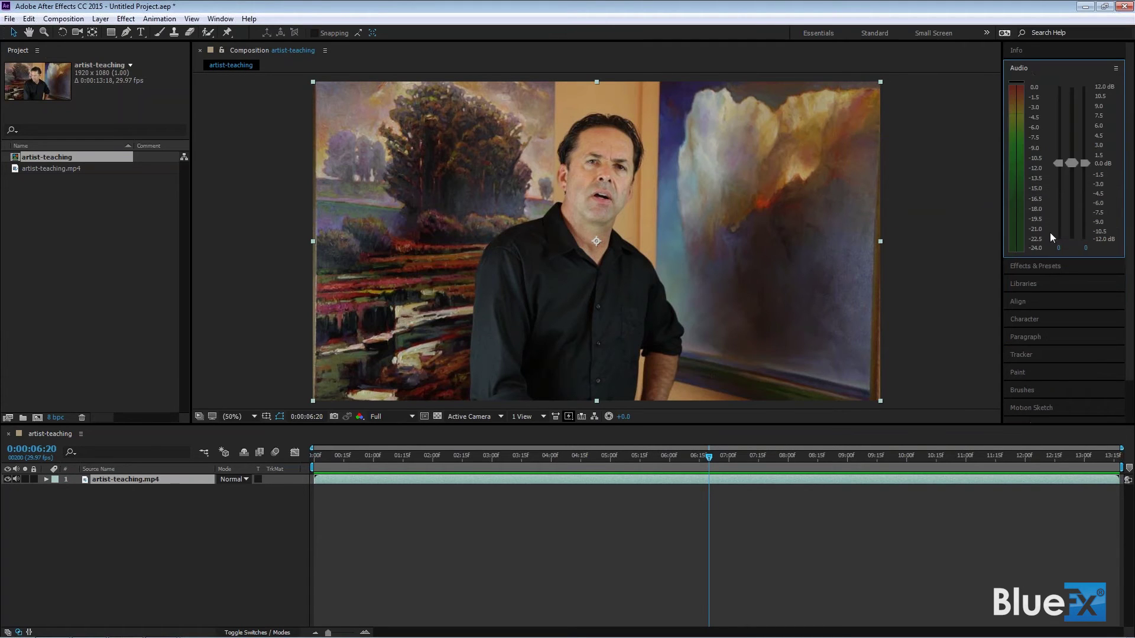
{"action": "left_click", "coordinate": [1041, 266]}
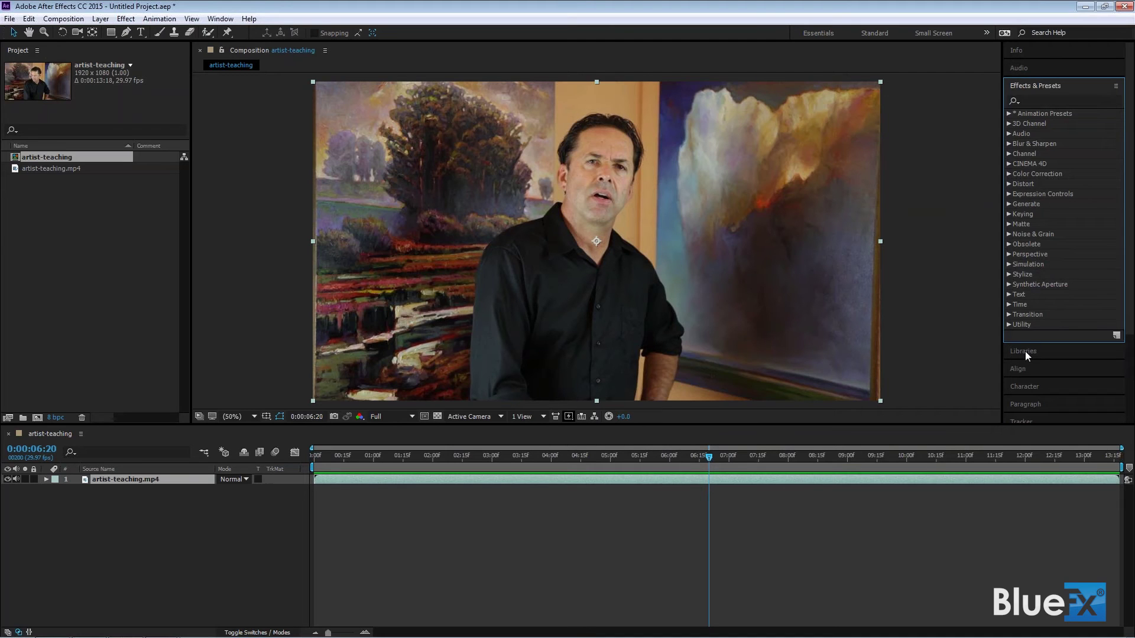
{"action": "left_click", "coordinate": [1022, 372]}
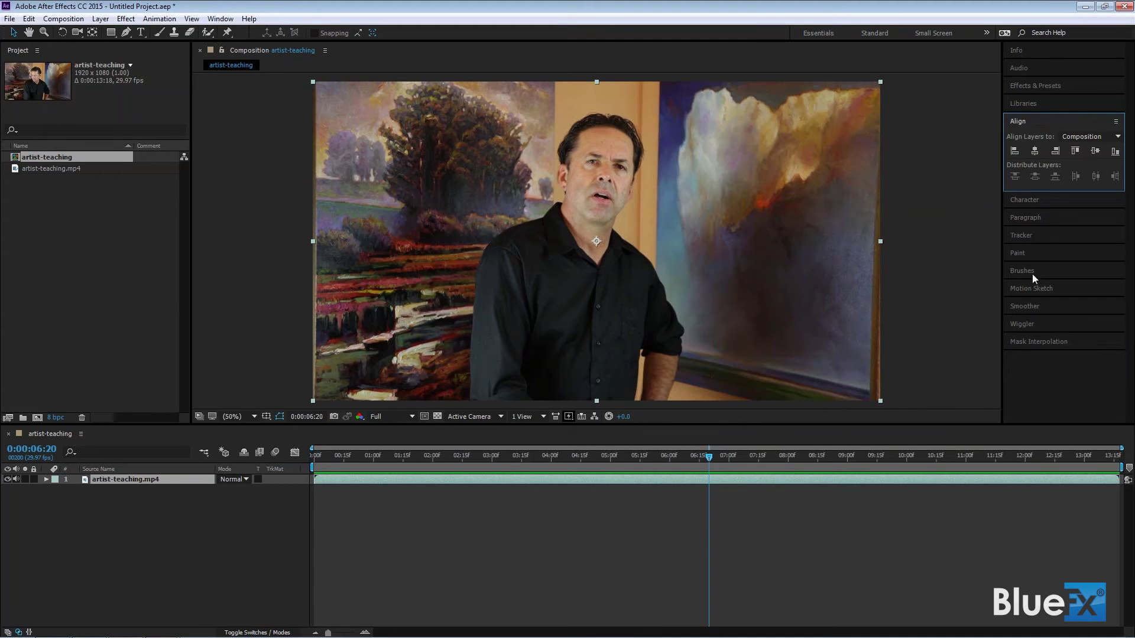
{"action": "left_click", "coordinate": [1023, 222]}
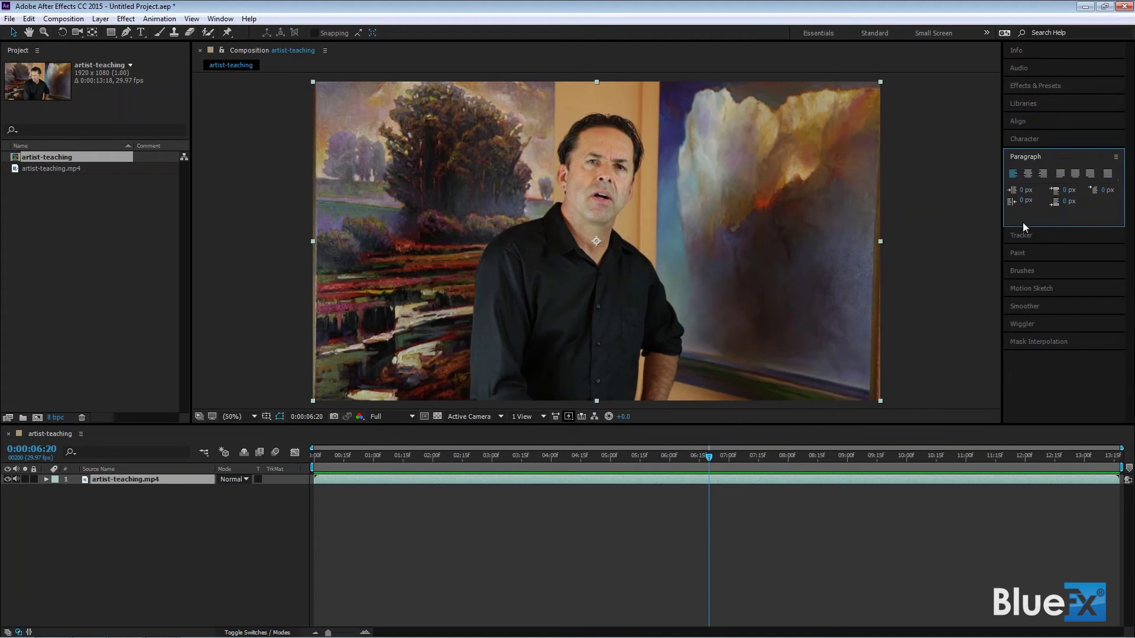
{"action": "left_click", "coordinate": [1024, 88]}
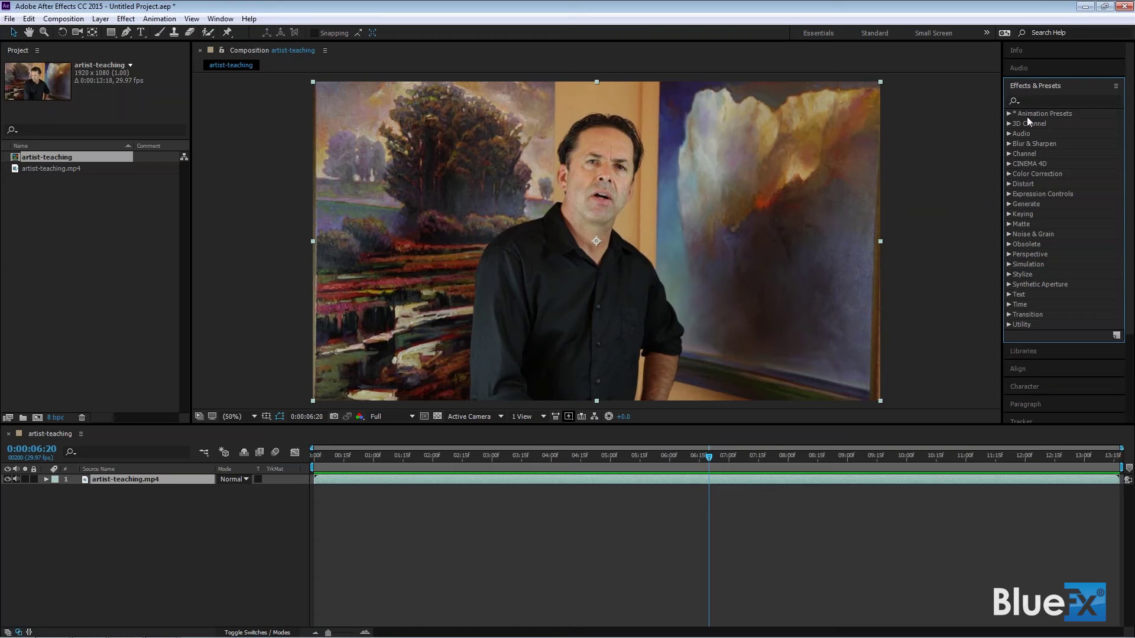
{"action": "left_click", "coordinate": [1023, 68]}
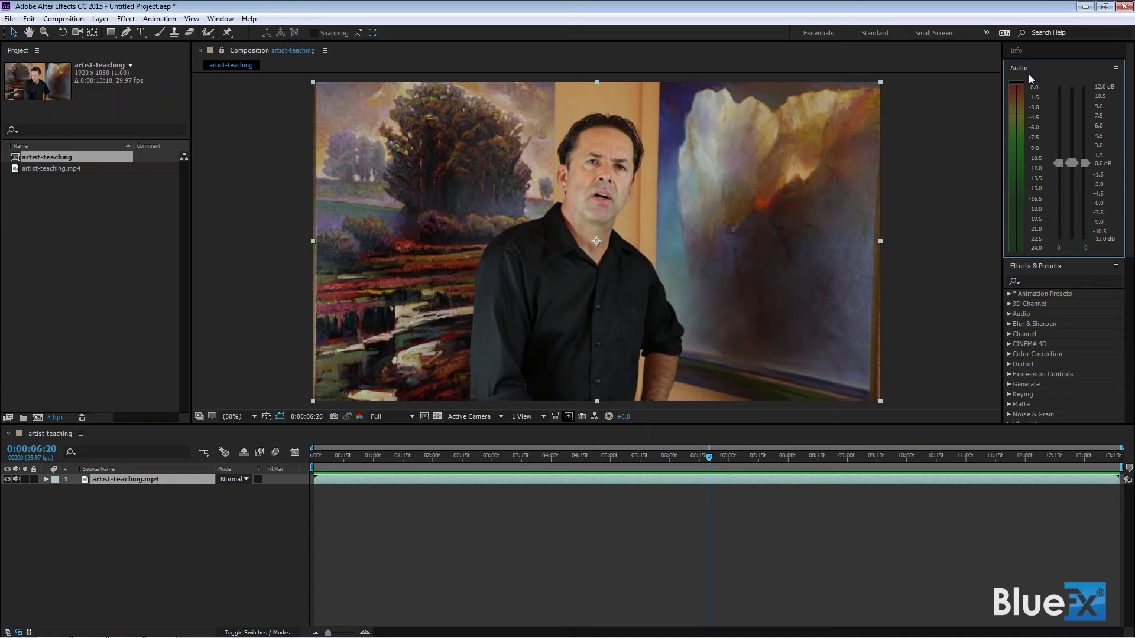
Switch to Standard, reset it to its saved layout, and check the panel group's overflow list.
{"action": "left_click", "coordinate": [873, 32]}
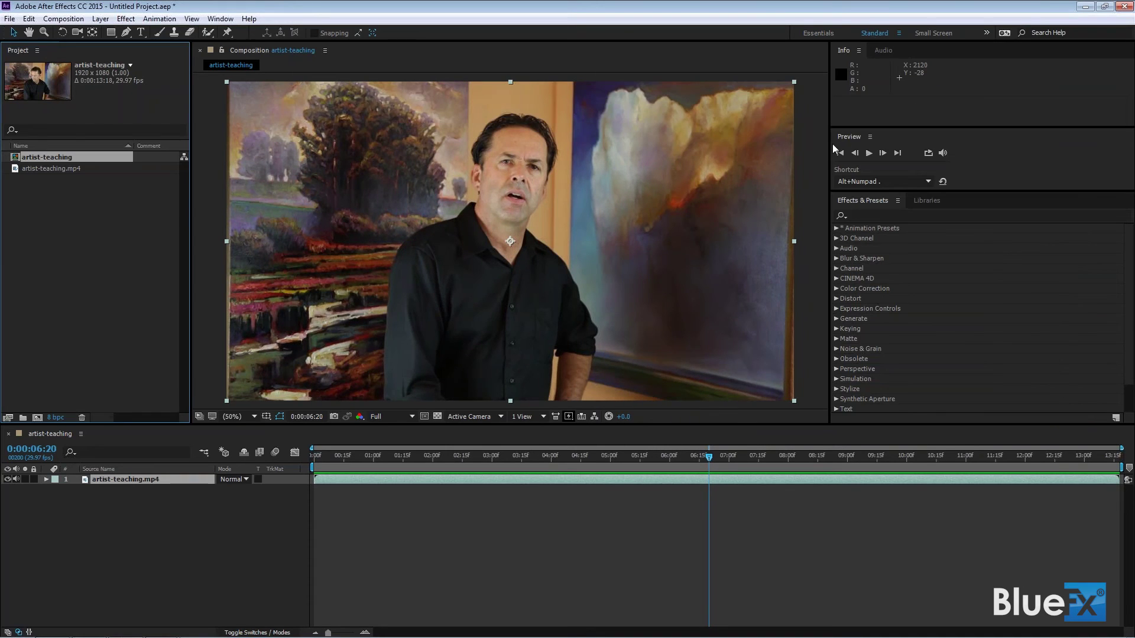
{"action": "left_click", "coordinate": [899, 34]}
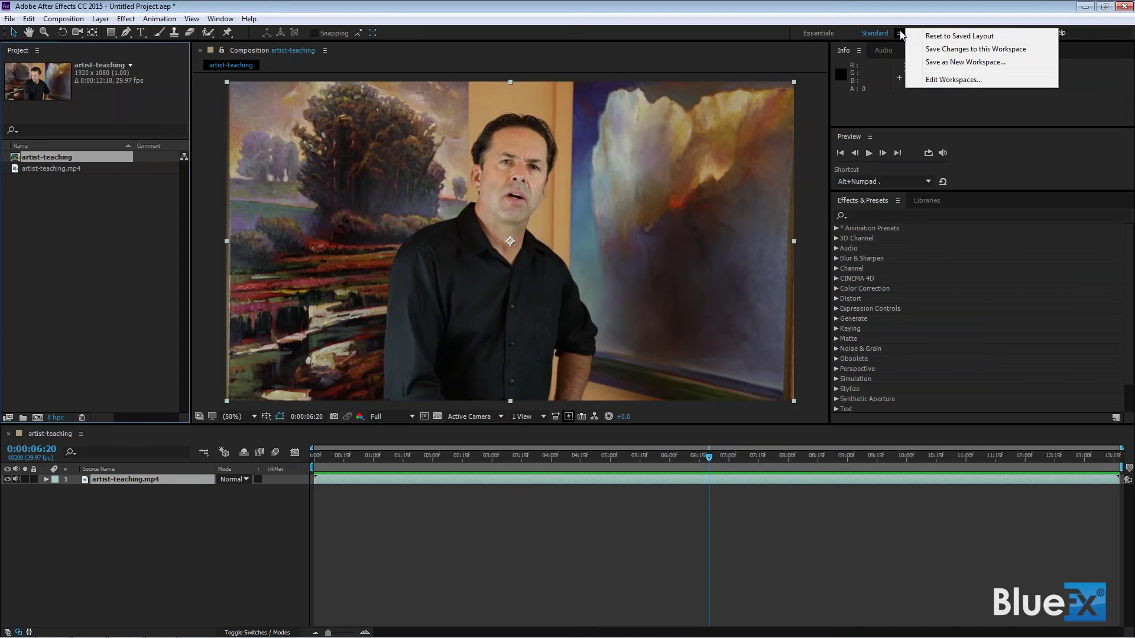
{"action": "left_click", "coordinate": [933, 37]}
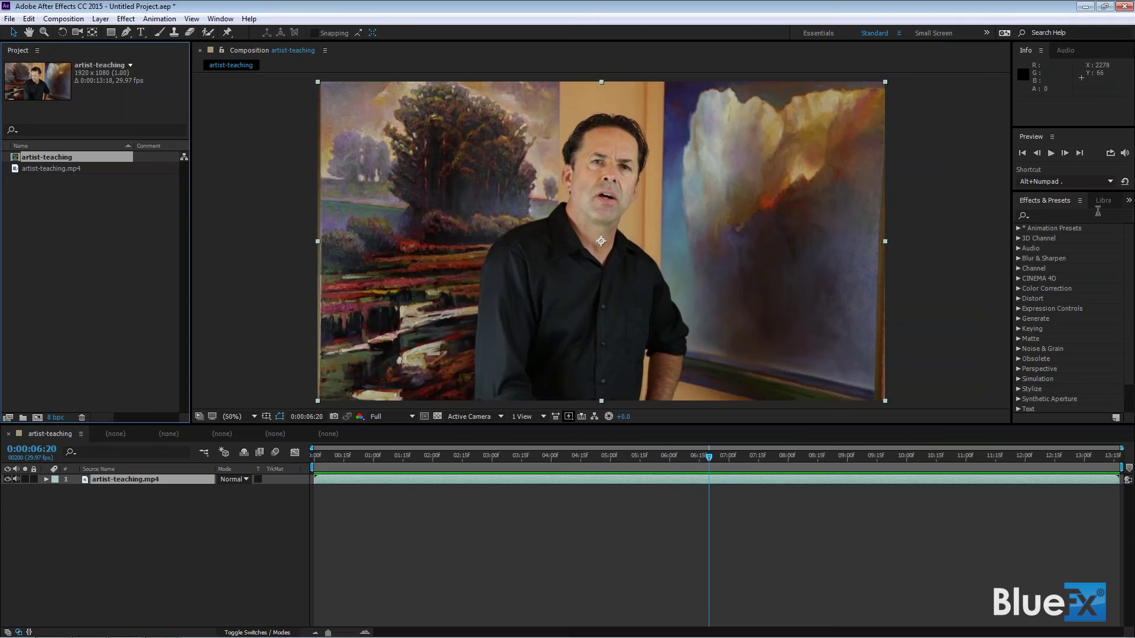
{"action": "left_click", "coordinate": [1129, 201]}
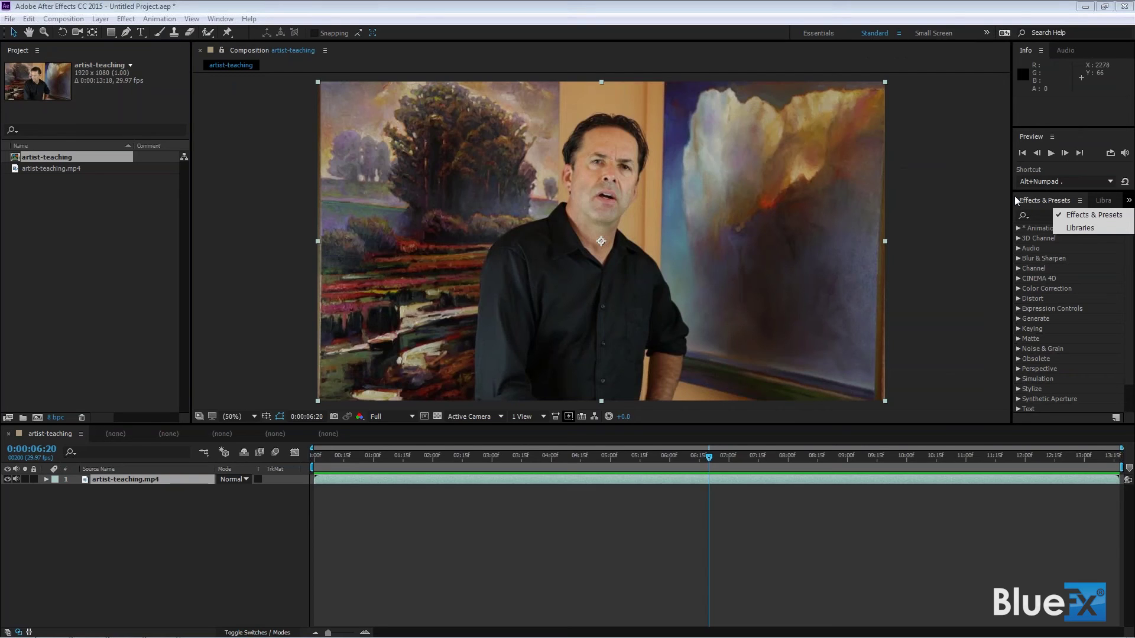
Open the Character and Paragraph panels from the Window menu.
{"action": "left_click", "coordinate": [226, 20]}
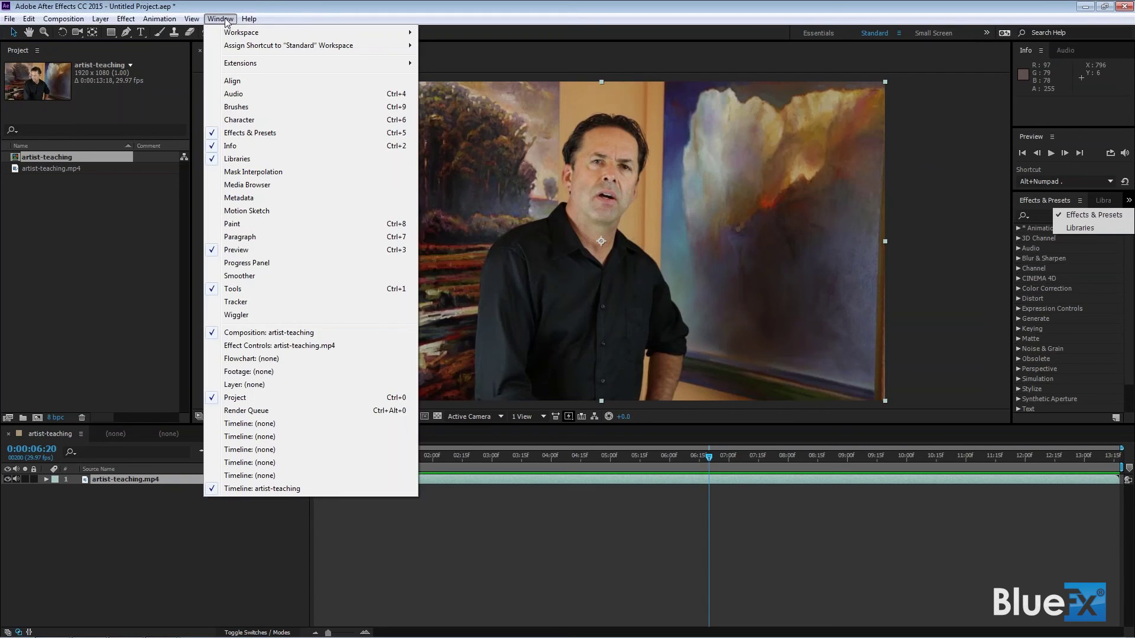
{"action": "left_click", "coordinate": [235, 121]}
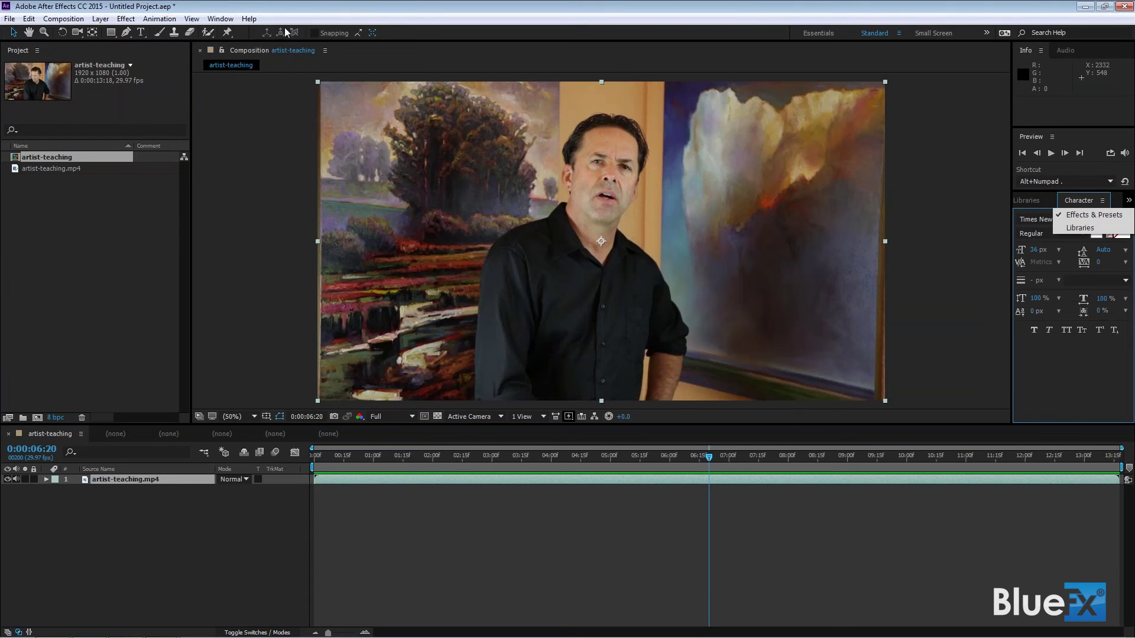
{"action": "left_click", "coordinate": [221, 18]}
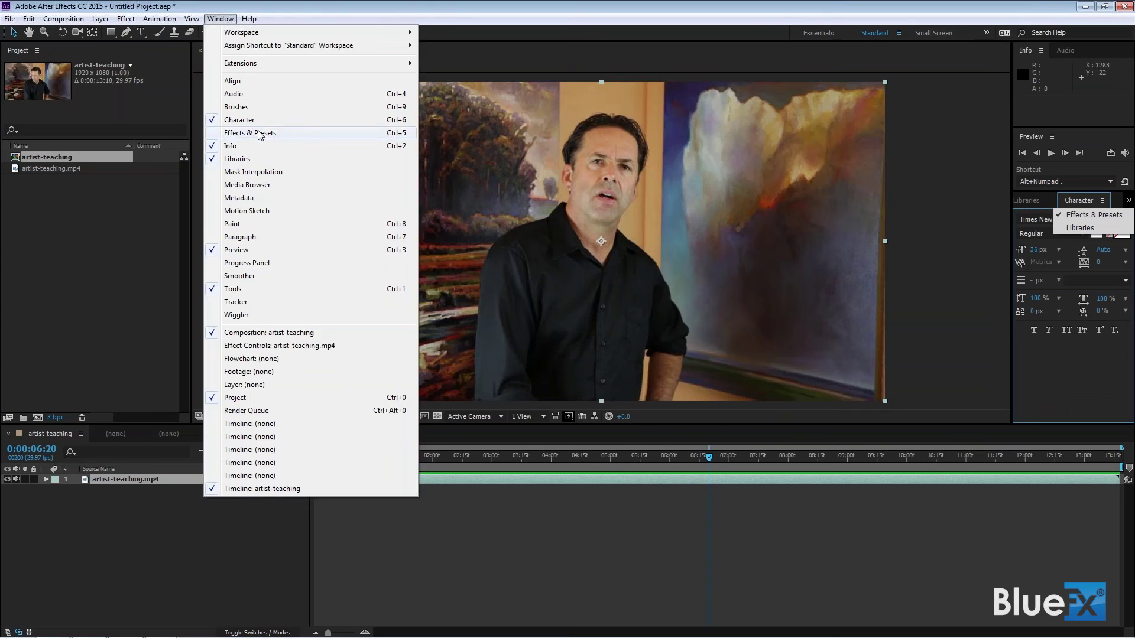
{"action": "left_click", "coordinate": [266, 237]}
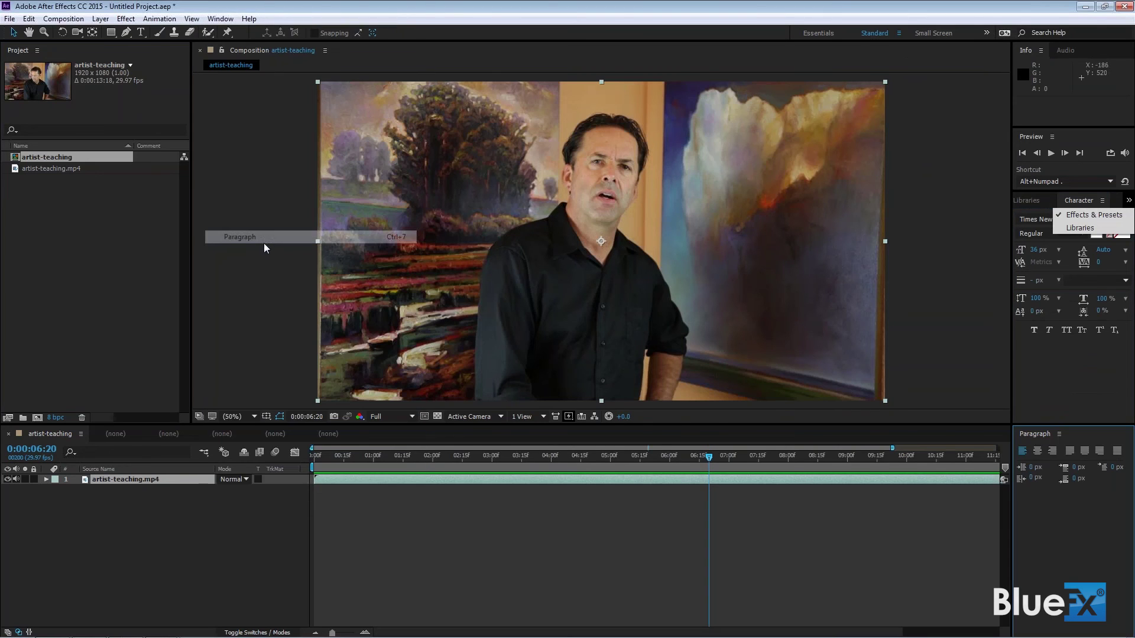
Dock Paragraph as a tab in the Character panel group, with Character in front.
{"action": "left_click", "coordinate": [1079, 439]}
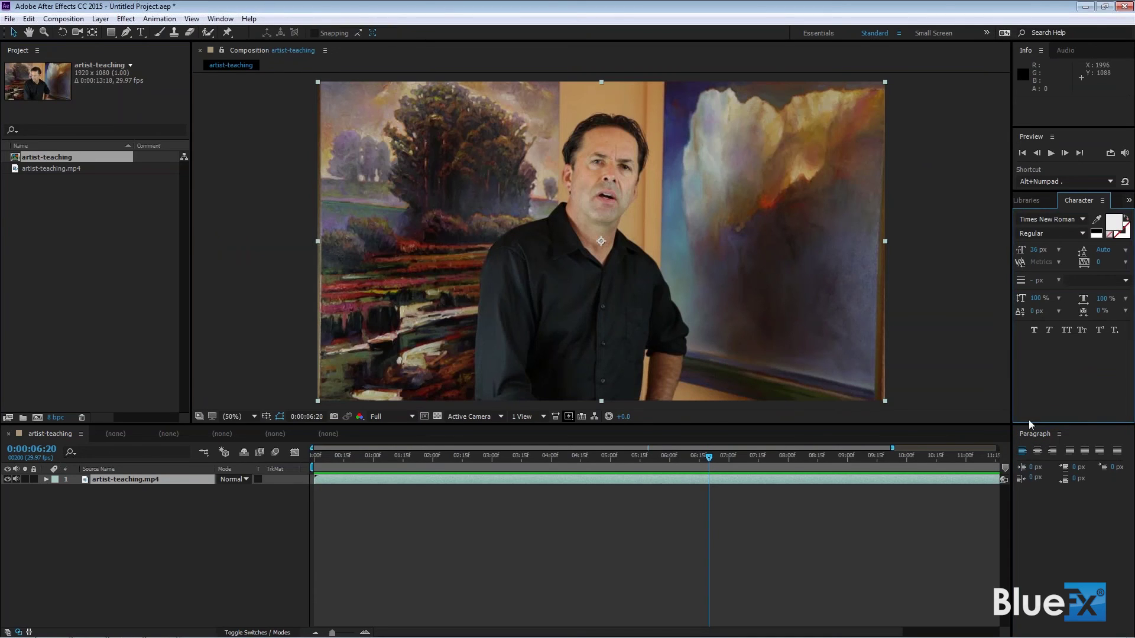
{"action": "left_click_drag", "start_coordinate": [1033, 434], "coordinate": [1056, 302]}
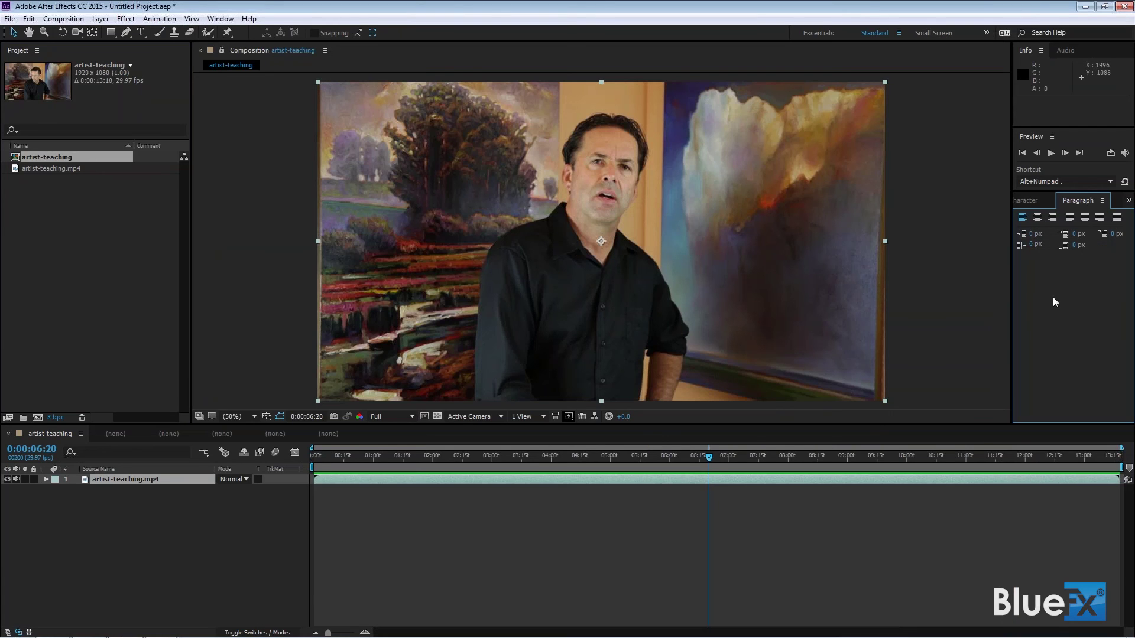
{"action": "left_click", "coordinate": [1033, 202]}
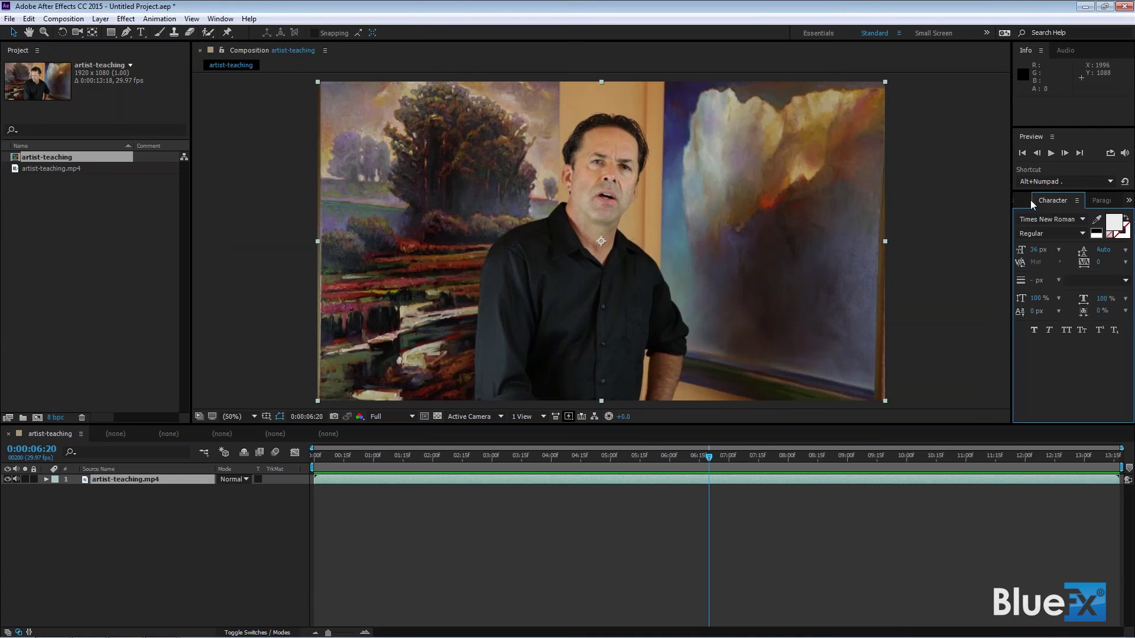
{"action": "left_click", "coordinate": [1091, 201]}
{"action": "left_click", "coordinate": [1044, 201]}
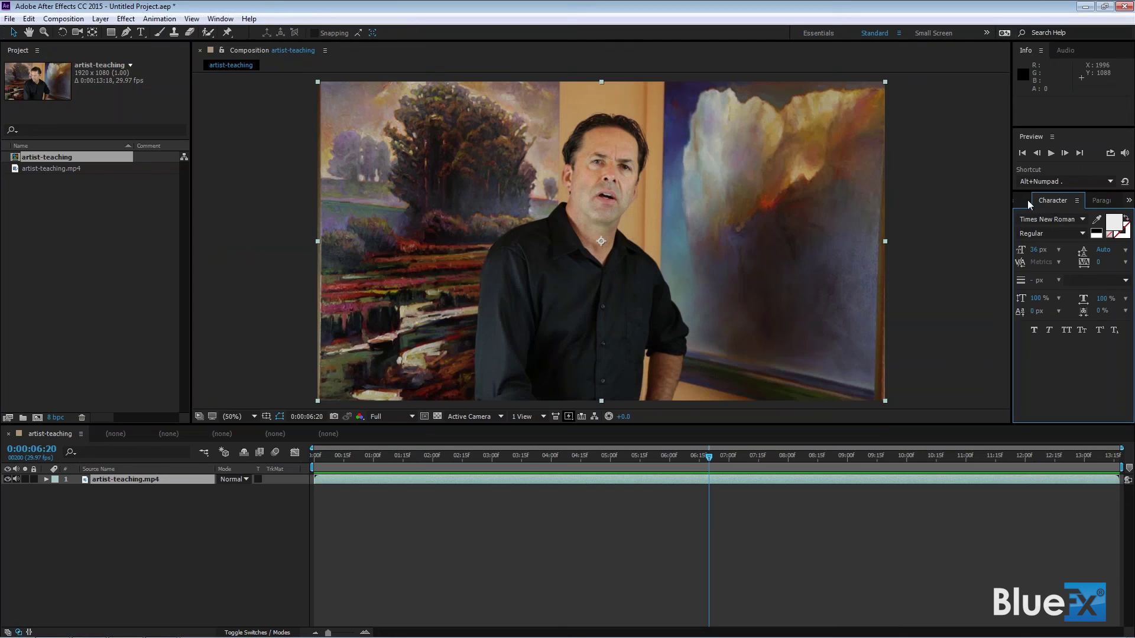